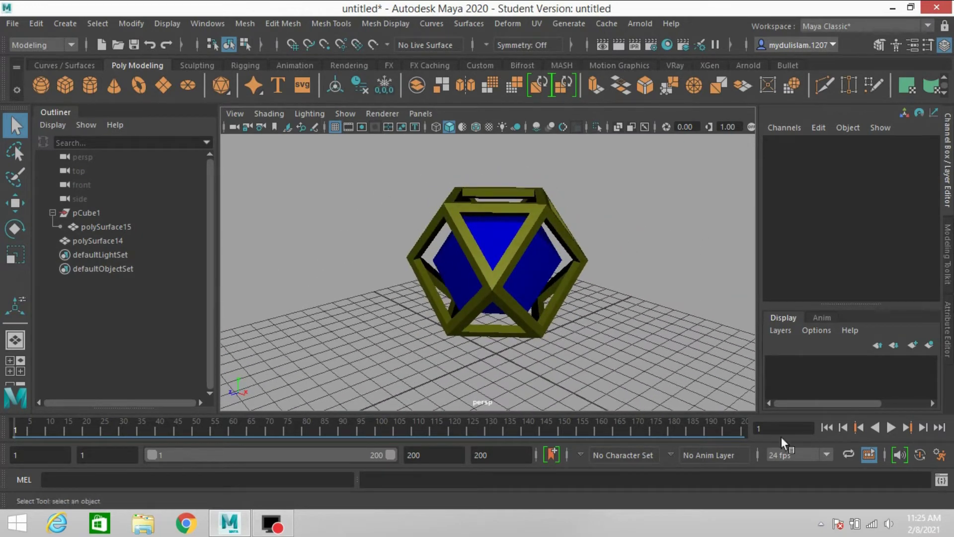
# Step: Play back the finished polyhedron animation, view it from another angle, and stop the playback
pyautogui.click(892, 426)
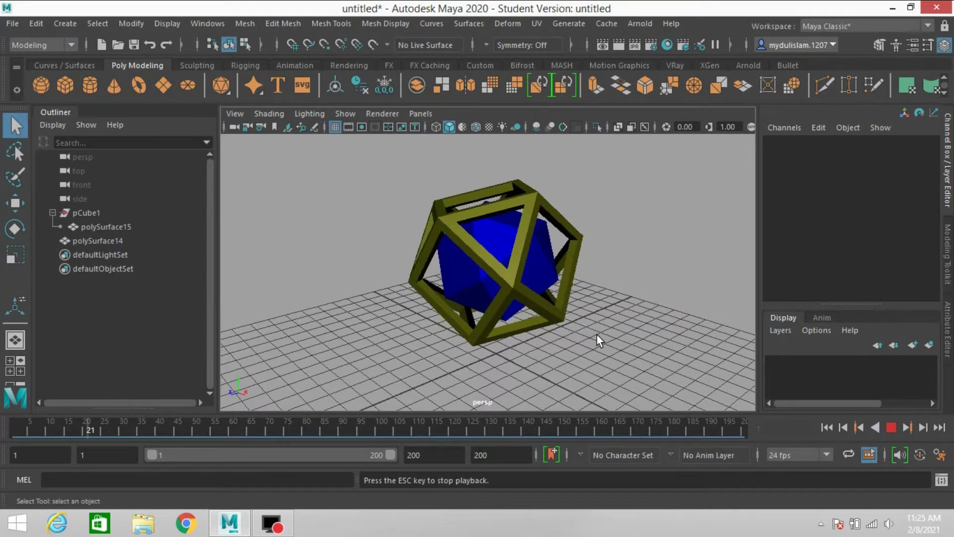
pyautogui.keyDown('alt'); pyautogui.moveTo(489, 316); pyautogui.dragTo(514, 328); pyautogui.keyUp('alt')
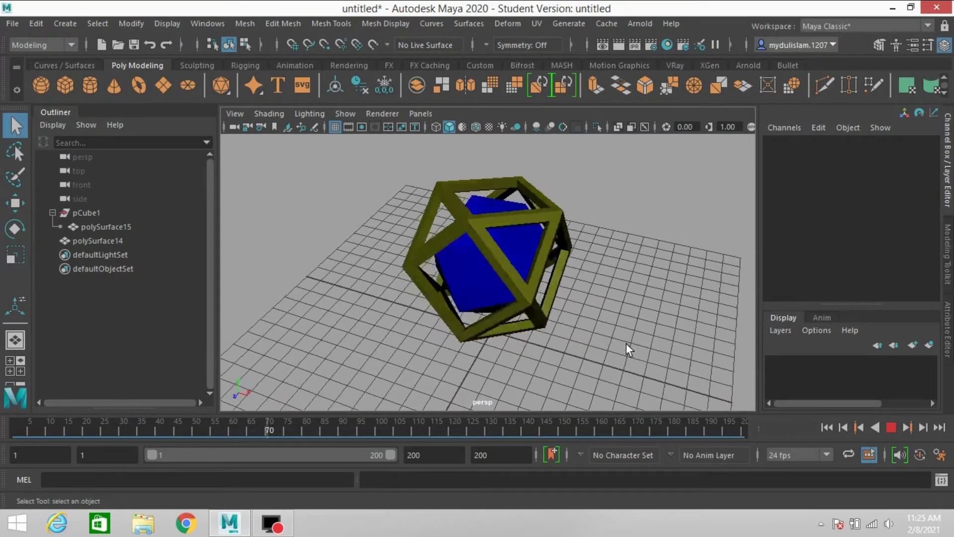
pyautogui.click(885, 428)
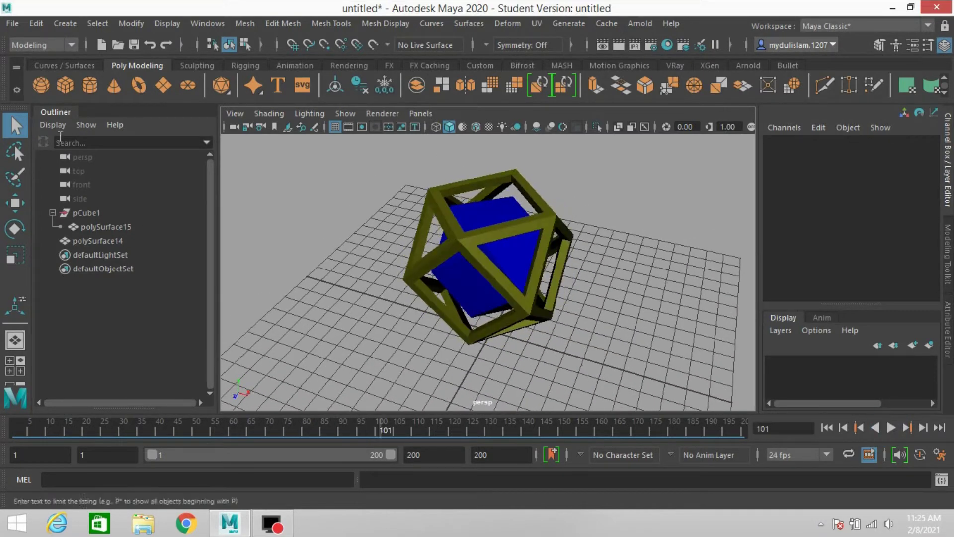
# Step: Start a new empty scene in place of the finished example
pyautogui.click(11, 25)
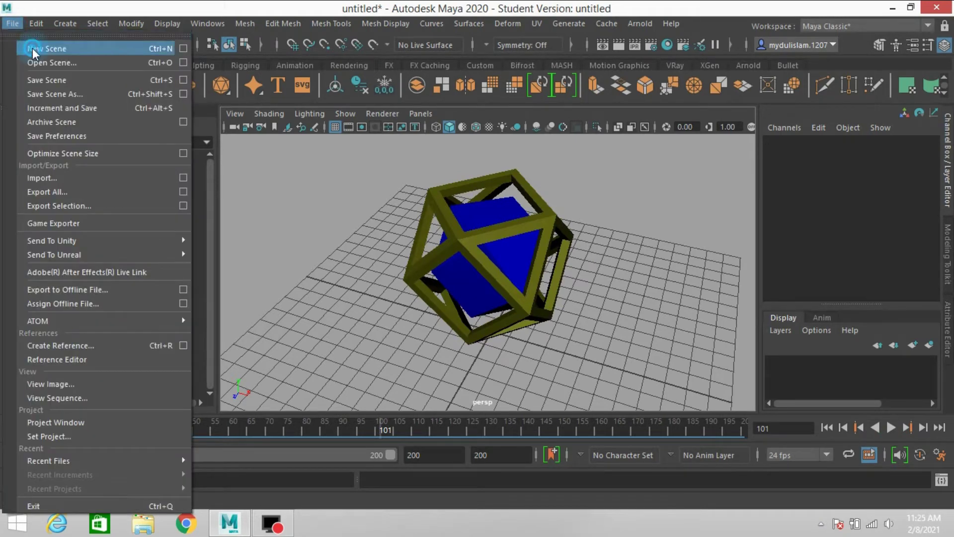
pyautogui.click(22, 46)
pyautogui.click(476, 265)
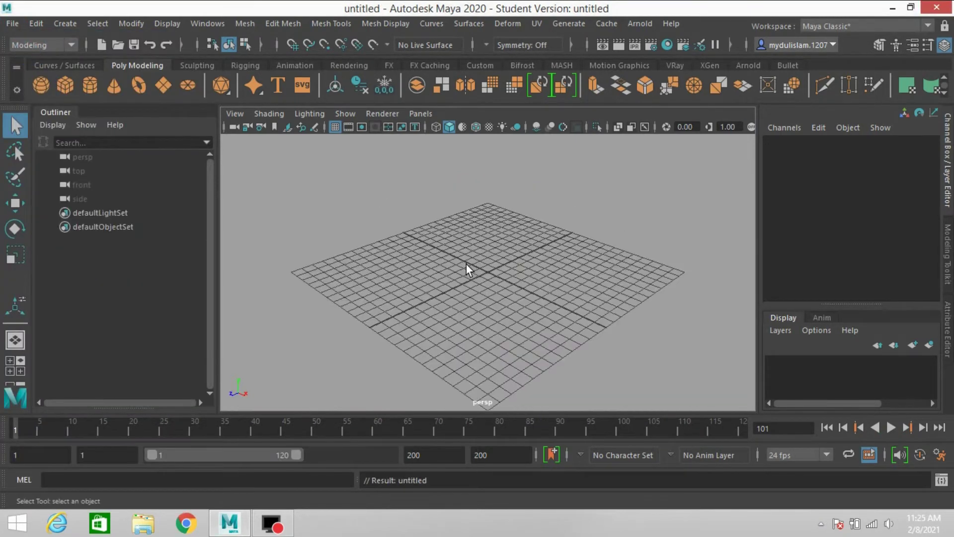
pyautogui.keyDown('alt'); pyautogui.moveTo(466, 264); pyautogui.dragTo(471, 285); pyautogui.keyUp('alt')
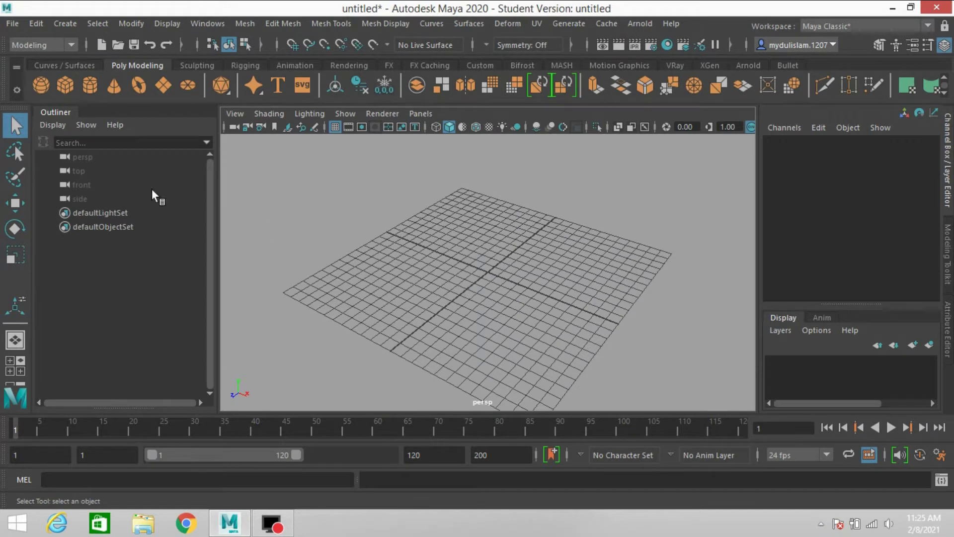
# Step: Create a polygon cube and set its width, height and depth to 6
pyautogui.click(67, 85)
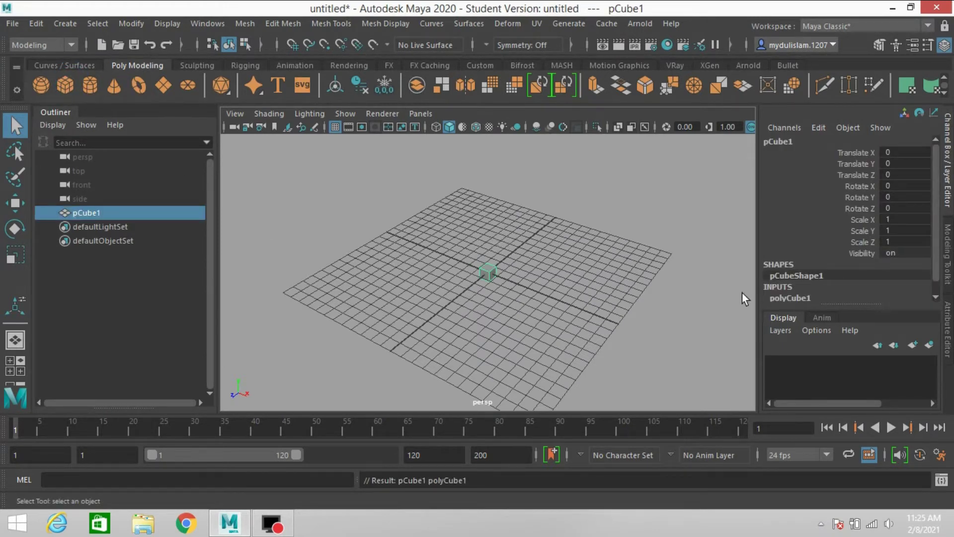
pyautogui.click(779, 298)
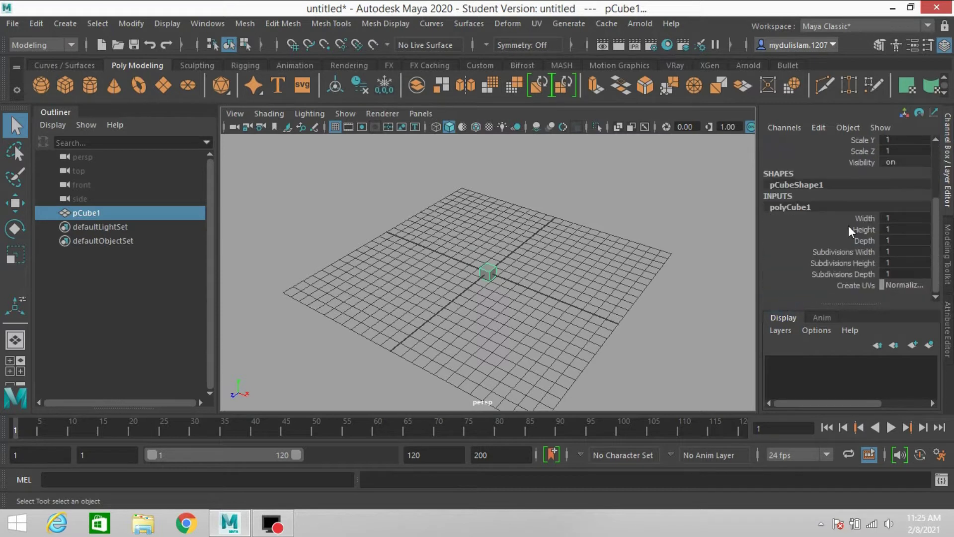
pyautogui.moveTo(856, 217); pyautogui.dragTo(860, 239)
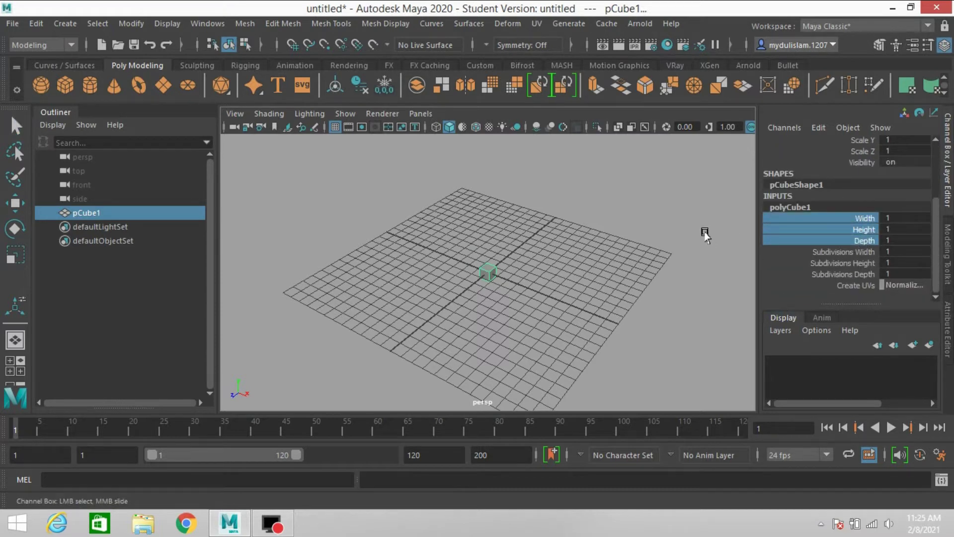
pyautogui.moveTo(707, 232); pyautogui.dragTo(759, 245, button='middle')
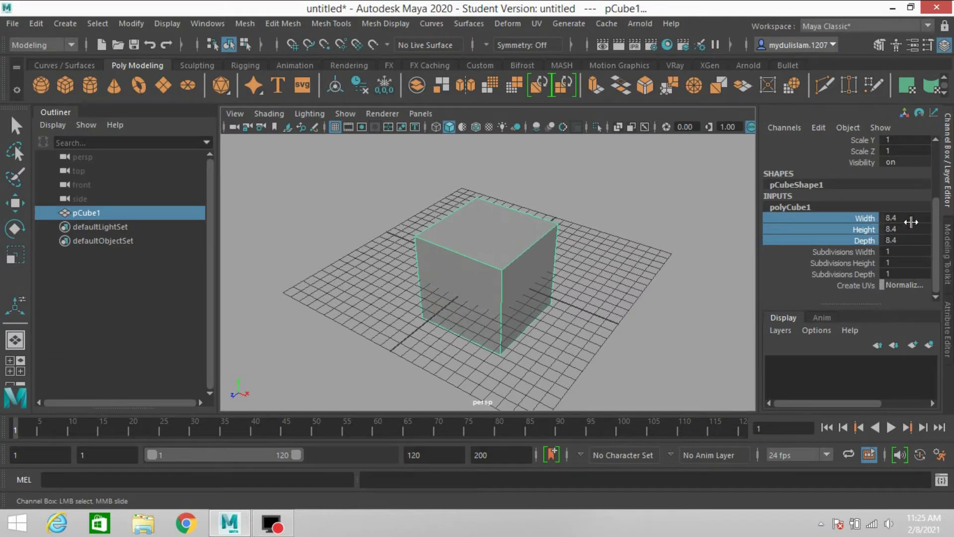
pyautogui.moveTo(885, 220); pyautogui.dragTo(893, 234)
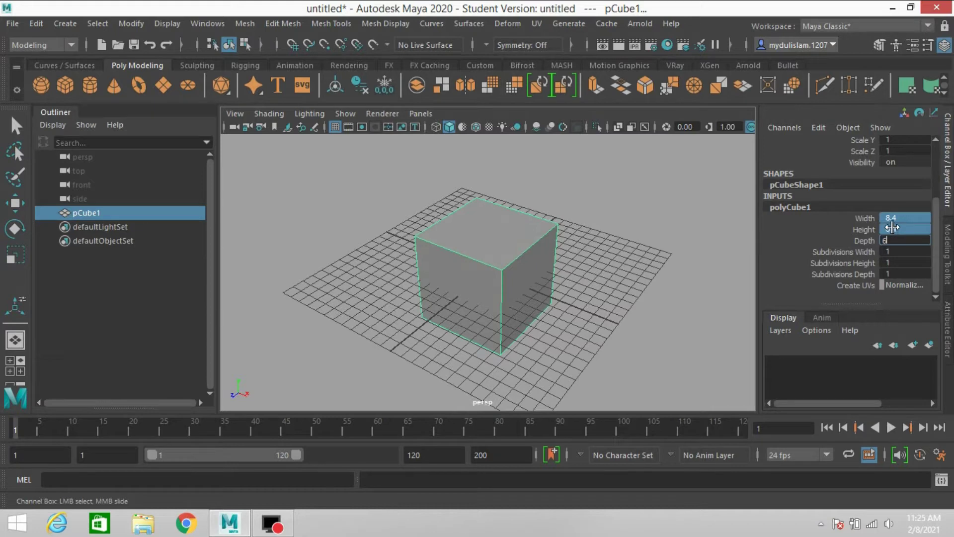
pyautogui.press('Return')
pyautogui.scroll(3, 601, 290)
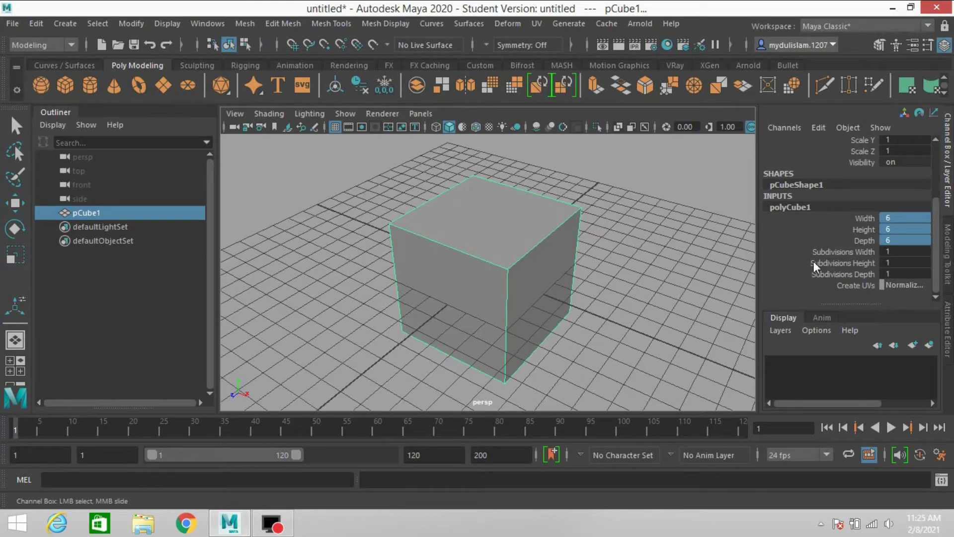
# Step: Set the cube's width, height and depth subdivisions to 2
pyautogui.moveTo(833, 252); pyautogui.dragTo(832, 272)
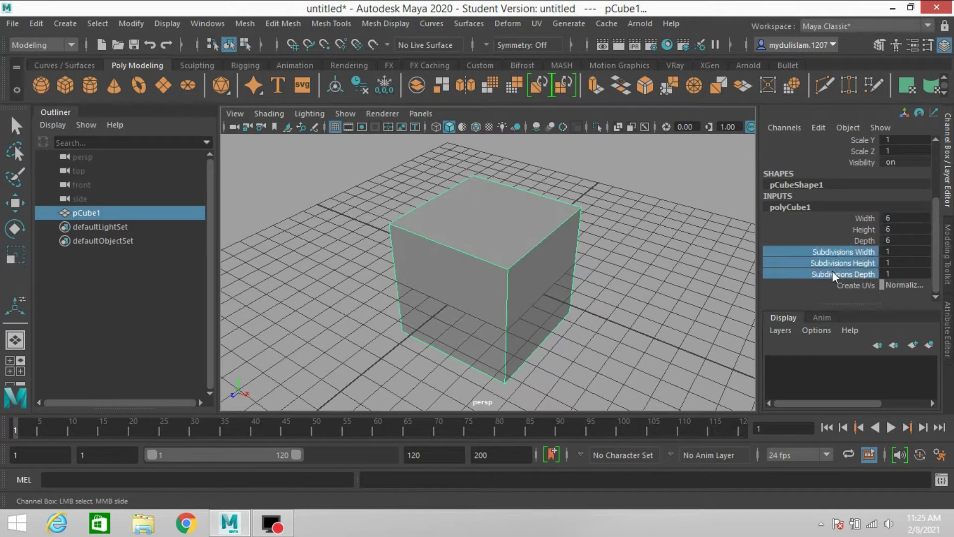
pyautogui.moveTo(893, 254); pyautogui.dragTo(897, 273)
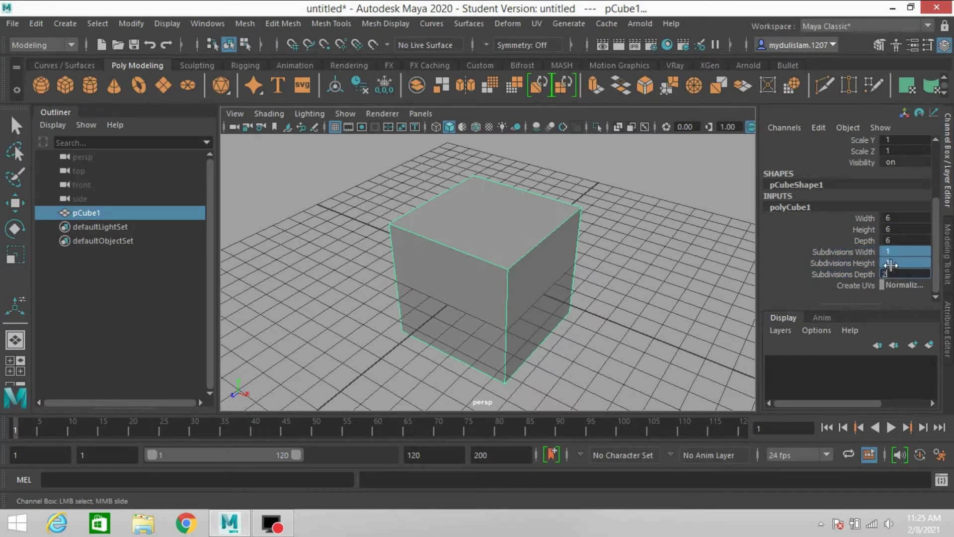
pyautogui.press('Return')
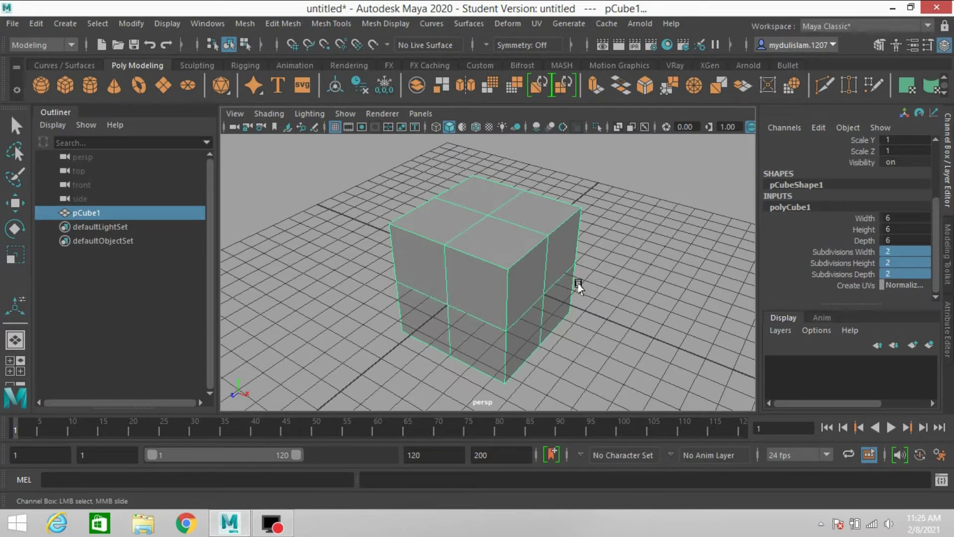
pyautogui.scroll(-3, 487, 237)
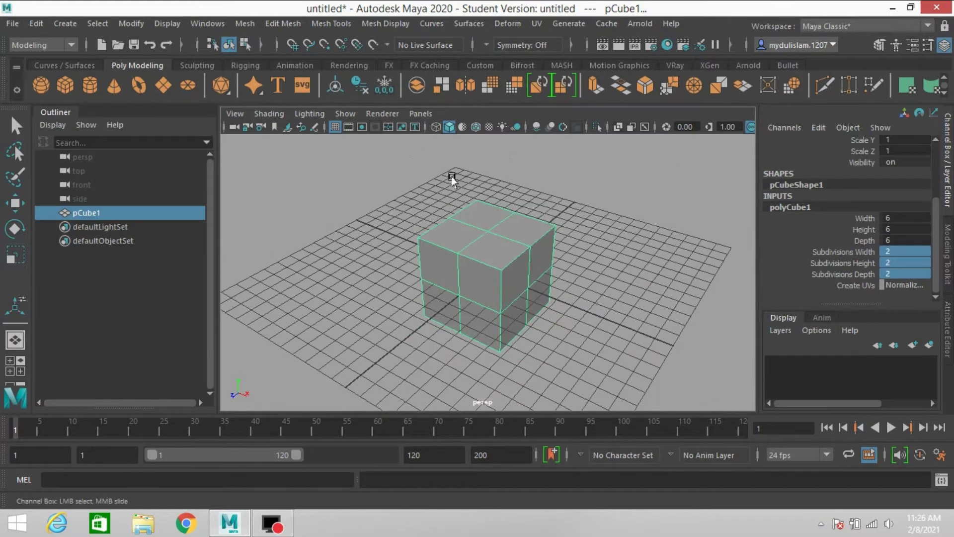
# Step: Cut a closed diamond through the four edge midpoints of the cube's top face with the Multi-Cut tool
pyautogui.click(825, 91)
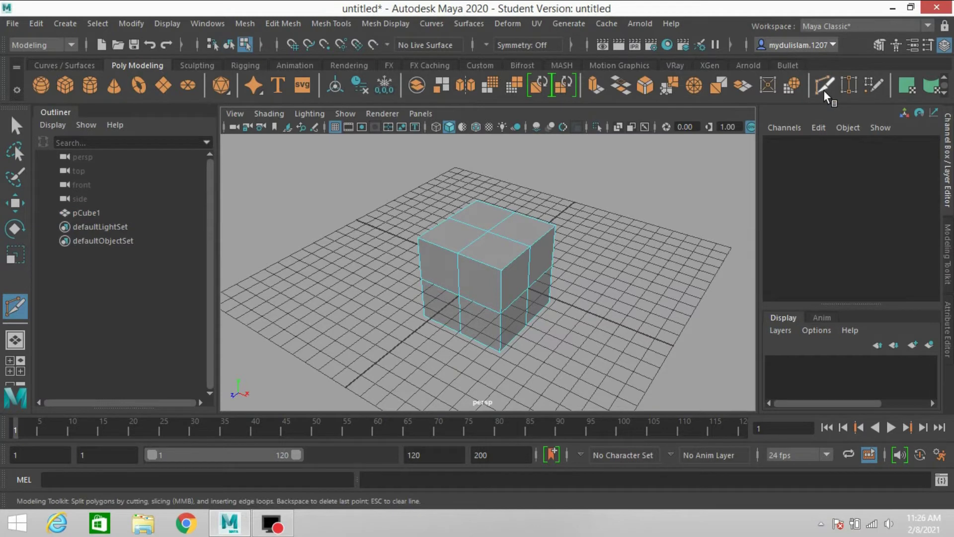
pyautogui.click(750, 128)
pyautogui.keyDown('alt'); pyautogui.moveTo(607, 245); pyautogui.dragTo(606, 267); pyautogui.keyUp('alt')
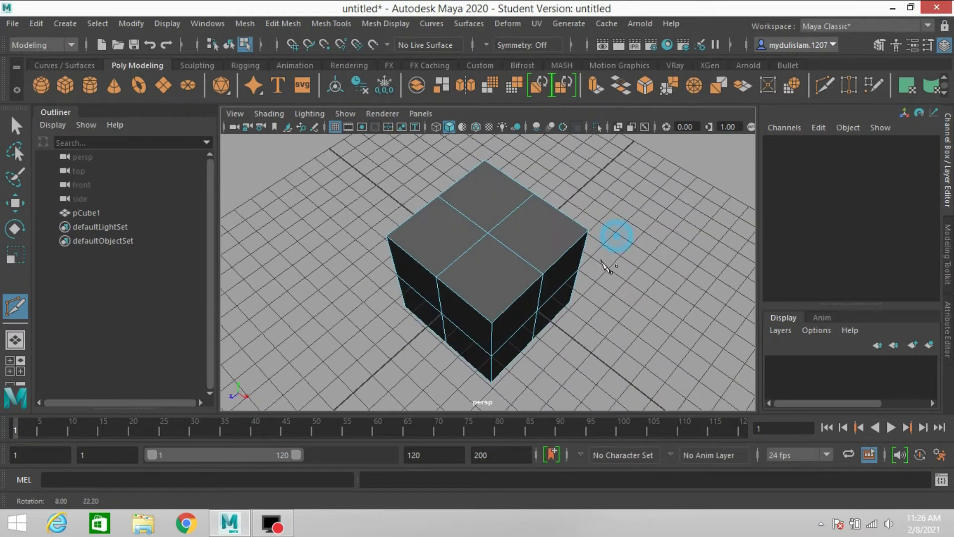
pyautogui.click(543, 273)
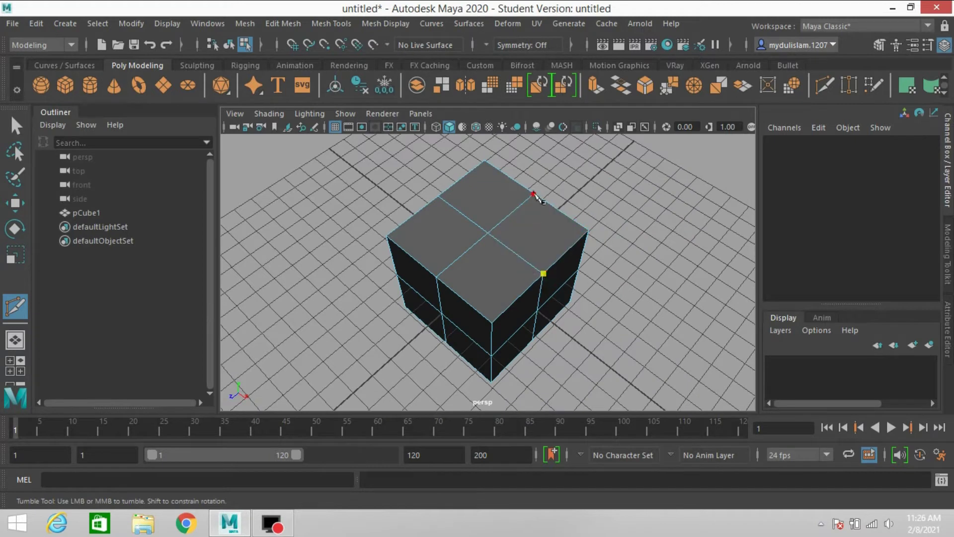
pyautogui.click(534, 193)
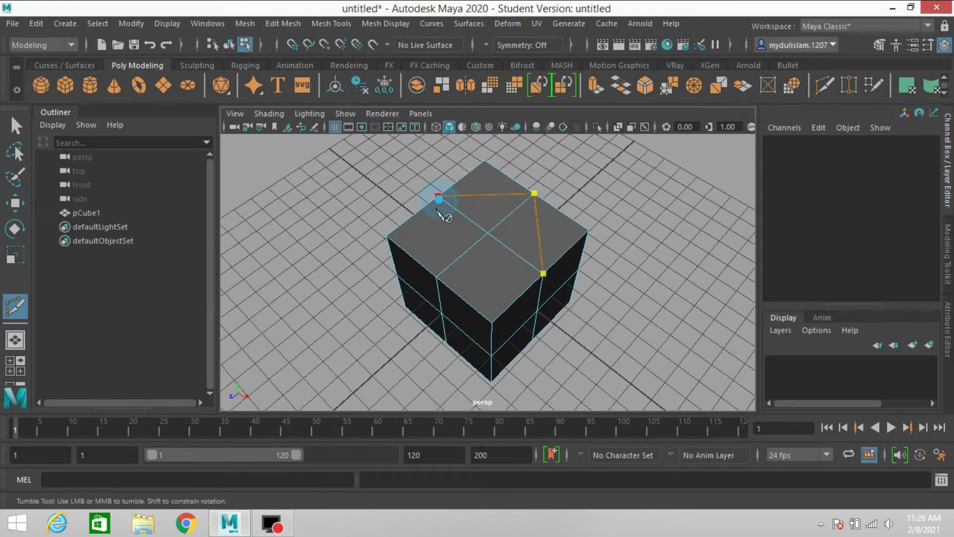
pyautogui.click(437, 210)
pyautogui.click(436, 276)
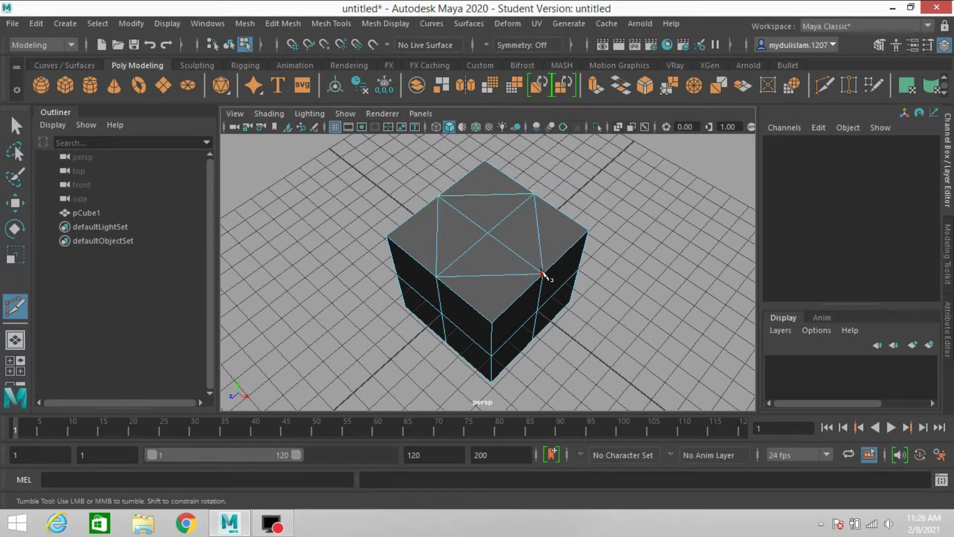
# Step: Cut the same midpoint-to-midpoint diamond into the cube's remaining faces and leave the Multi-Cut tool
pyautogui.keyDown('alt'); pyautogui.moveTo(617, 276); pyautogui.dragTo(532, 238); pyautogui.keyUp('alt')
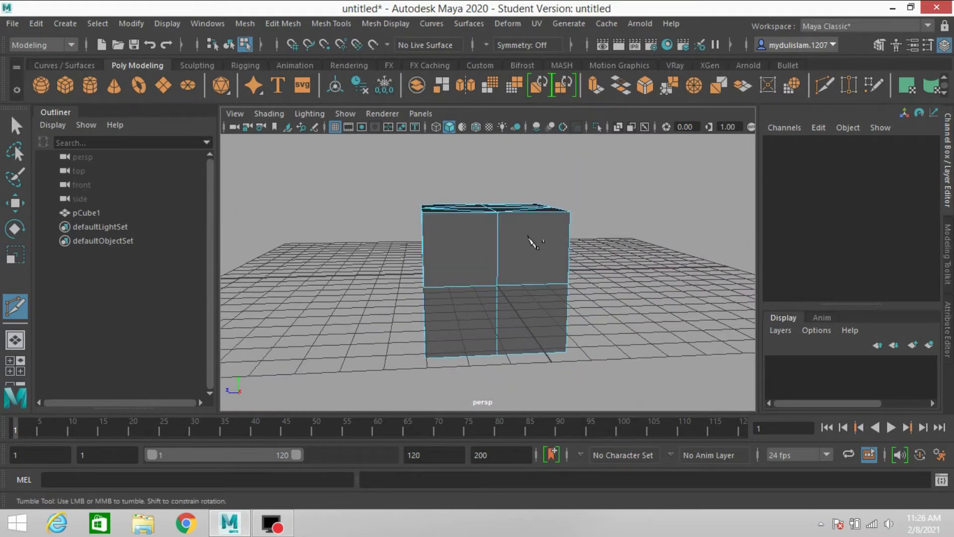
pyautogui.keyDown('alt'); pyautogui.moveTo(634, 294); pyautogui.dragTo(468, 296); pyautogui.keyUp('alt')
pyautogui.keyDown('alt'); pyautogui.moveTo(541, 263); pyautogui.dragTo(484, 318); pyautogui.keyUp('alt')
pyautogui.keyDown('alt'); pyautogui.moveTo(500, 198); pyautogui.dragTo(497, 278); pyautogui.keyUp('alt')
pyautogui.press('q')
# Step: Delete the three triangular faces that meet at one upper corner of the cube
pyautogui.click(878, 45)
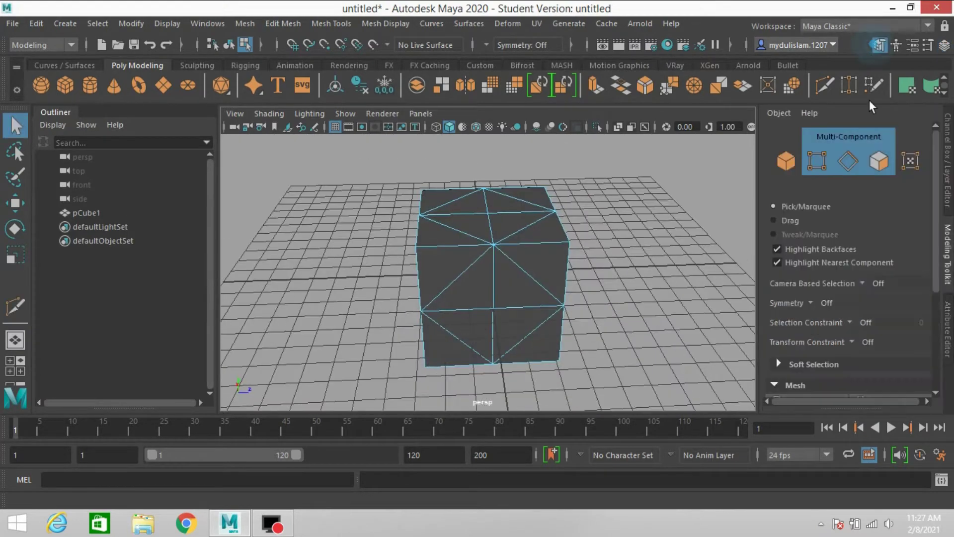
pyautogui.click(878, 161)
pyautogui.keyDown('alt'); pyautogui.moveTo(661, 262); pyautogui.dragTo(526, 266); pyautogui.keyUp('alt')
pyautogui.click(492, 271)
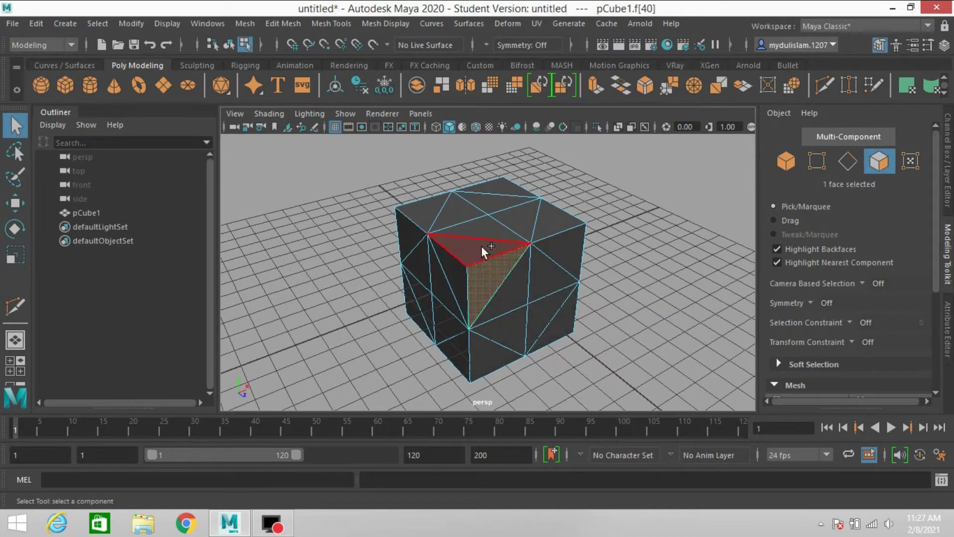
pyautogui.keyDown('shift'); pyautogui.click(480, 250); pyautogui.keyUp('shift')
pyautogui.keyDown('shift'); pyautogui.click(466, 275); pyautogui.keyUp('shift')
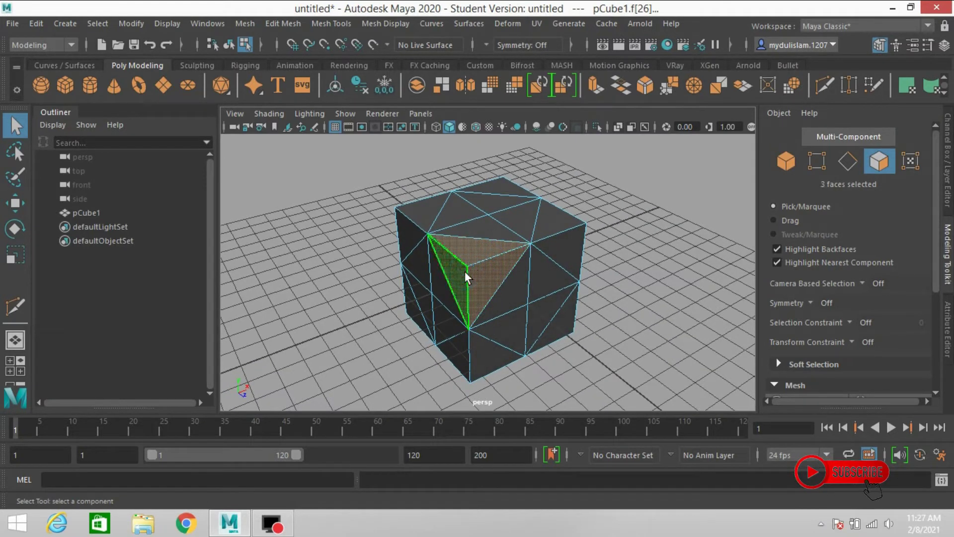
pyautogui.press('Delete')
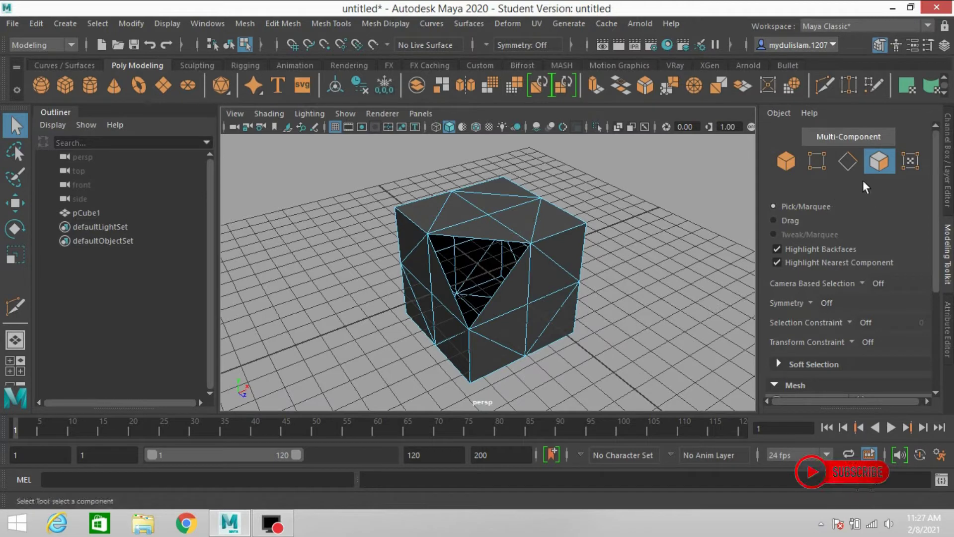
# Step: Select the three border edges of the open corner and close it with Fill Hole
pyautogui.click(848, 161)
pyautogui.doubleClick(486, 307)
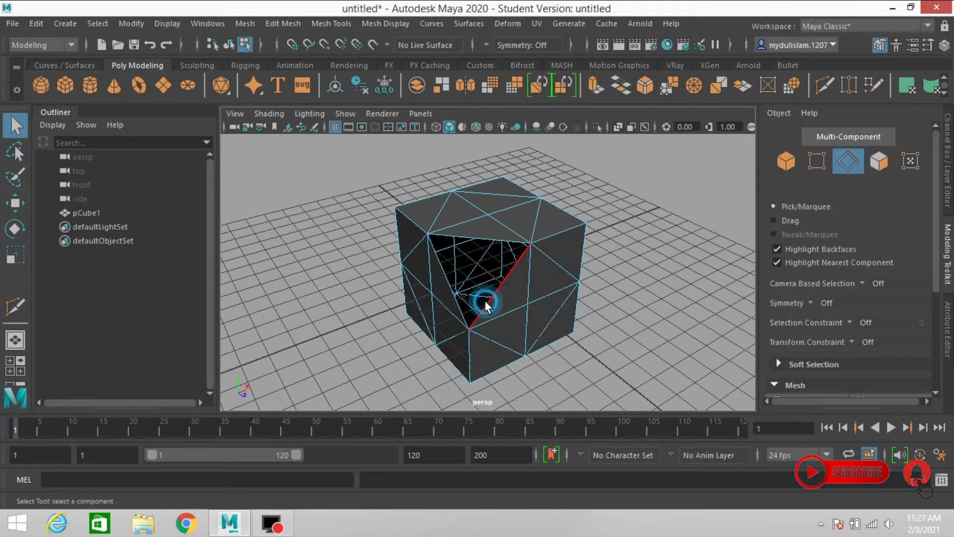
pyautogui.click(252, 27)
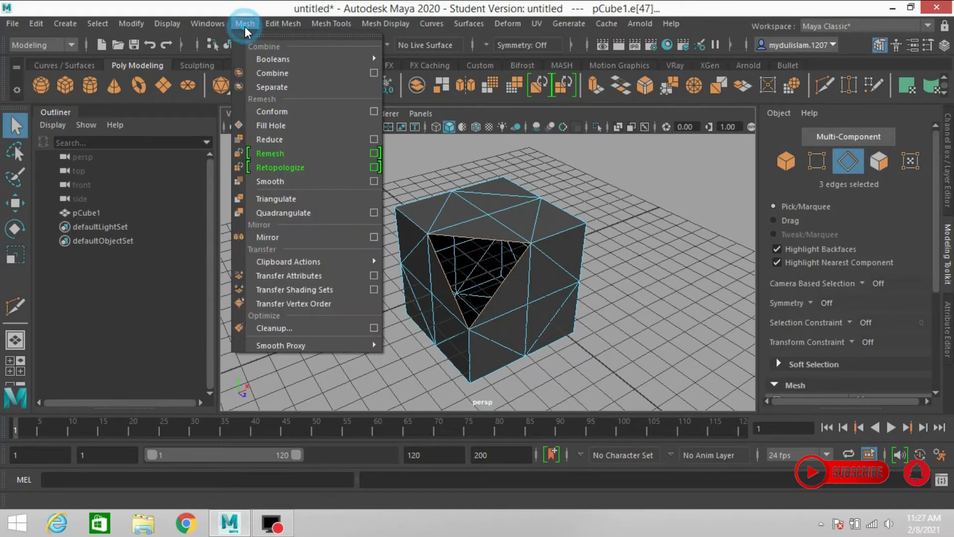
pyautogui.click(293, 127)
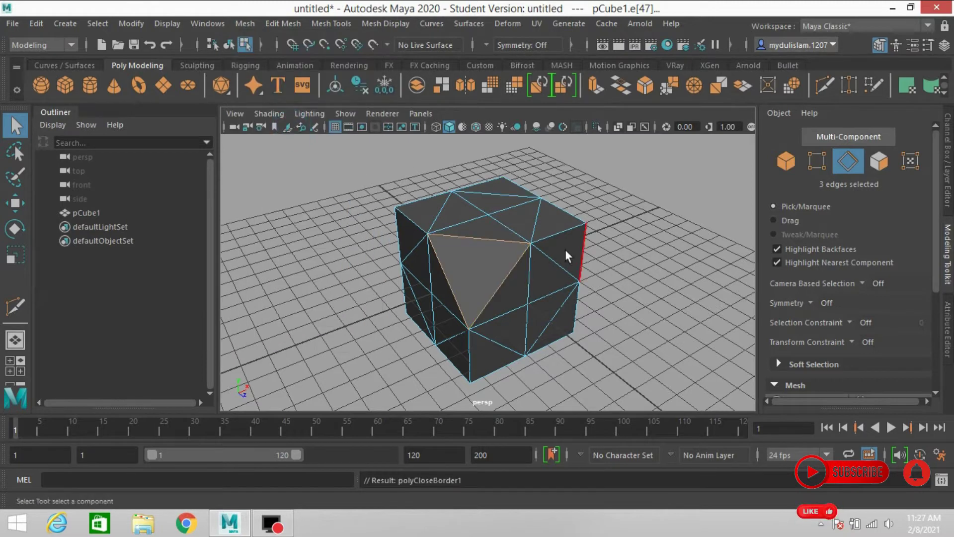
# Step: Delete the three triangular faces at each remaining cube corner and close every opening with Fill Hole
pyautogui.keyDown('alt'); pyautogui.moveTo(646, 243); pyautogui.dragTo(545, 234); pyautogui.keyUp('alt')
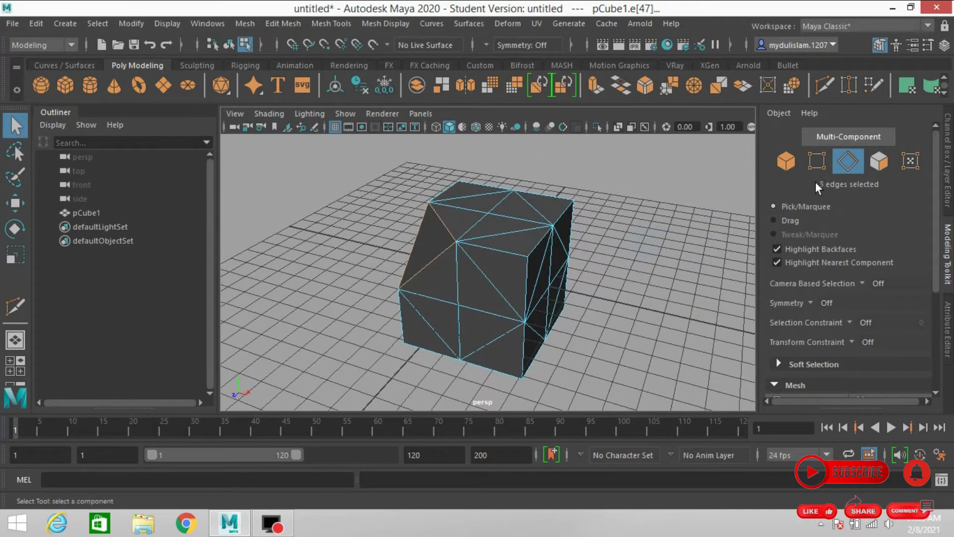
pyautogui.press('F11')
pyautogui.click(505, 273)
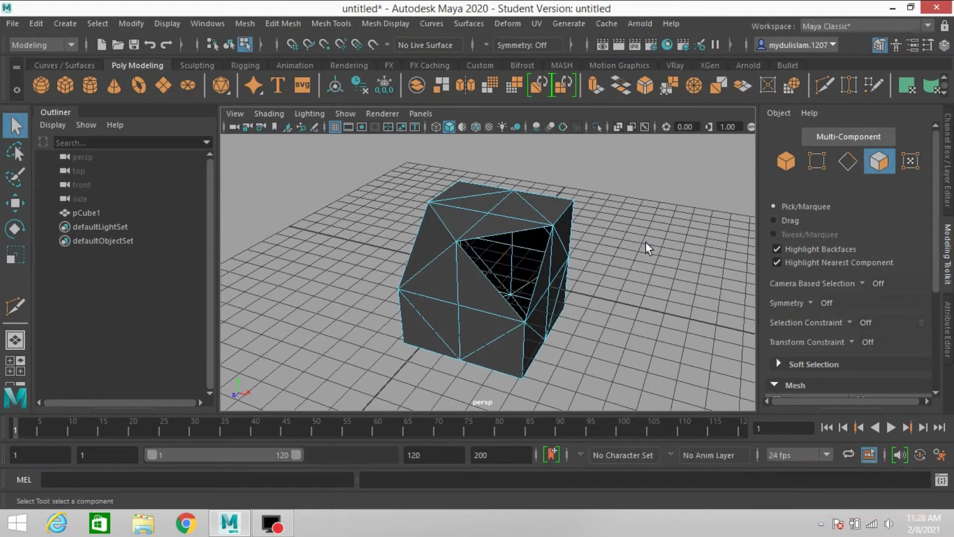
pyautogui.keyDown('alt'); pyautogui.moveTo(667, 267); pyautogui.dragTo(520, 275); pyautogui.keyUp('alt')
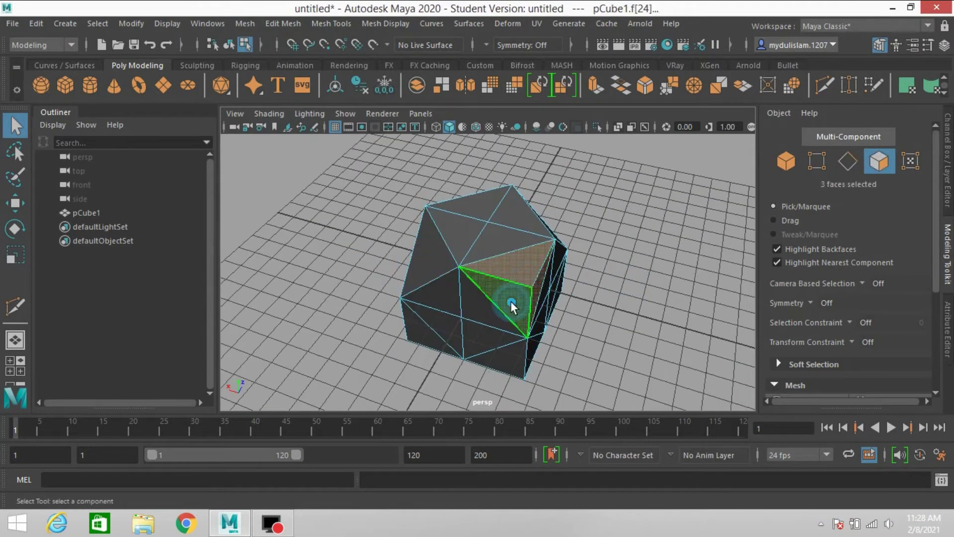
pyautogui.click(245, 23)
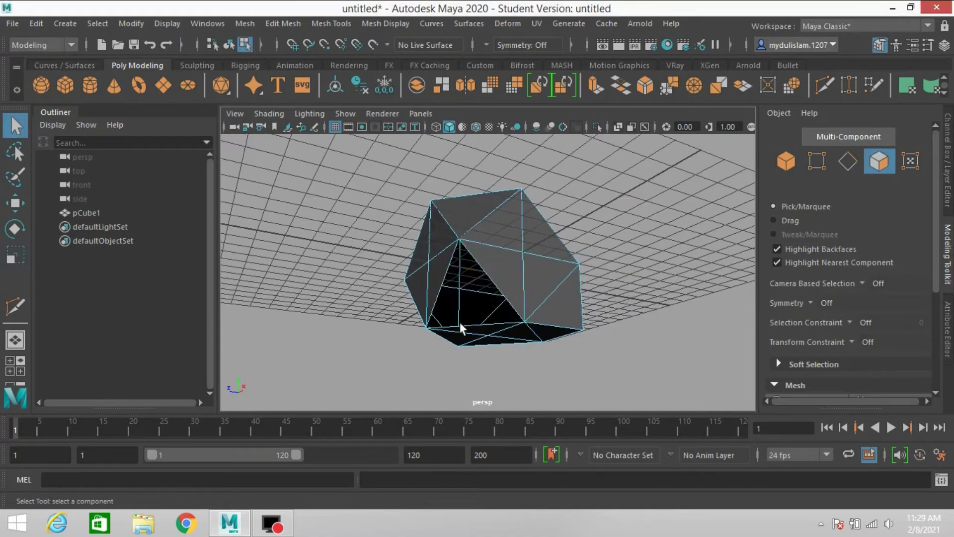
pyautogui.click(245, 23)
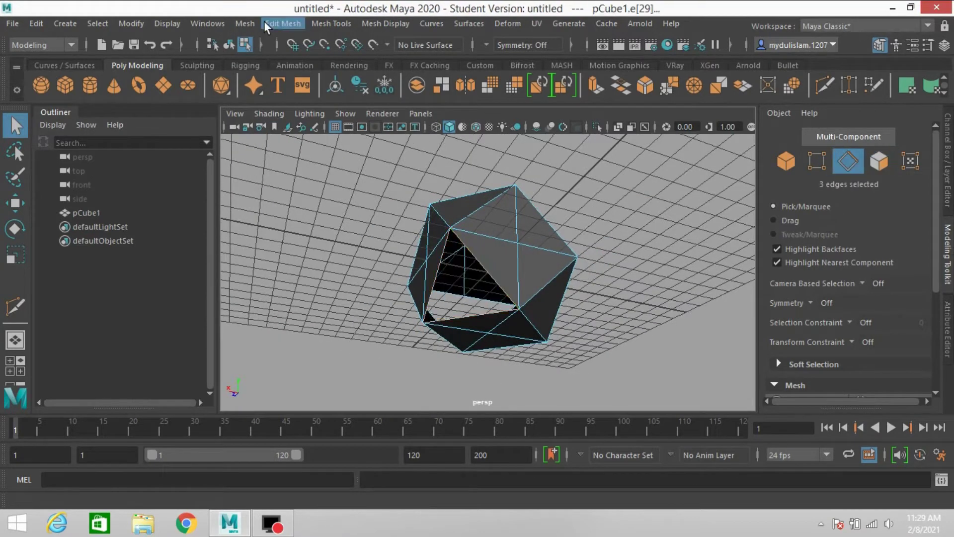
pyautogui.keyDown('alt'); pyautogui.moveTo(616, 278); pyautogui.dragTo(562, 230); pyautogui.keyUp('alt')
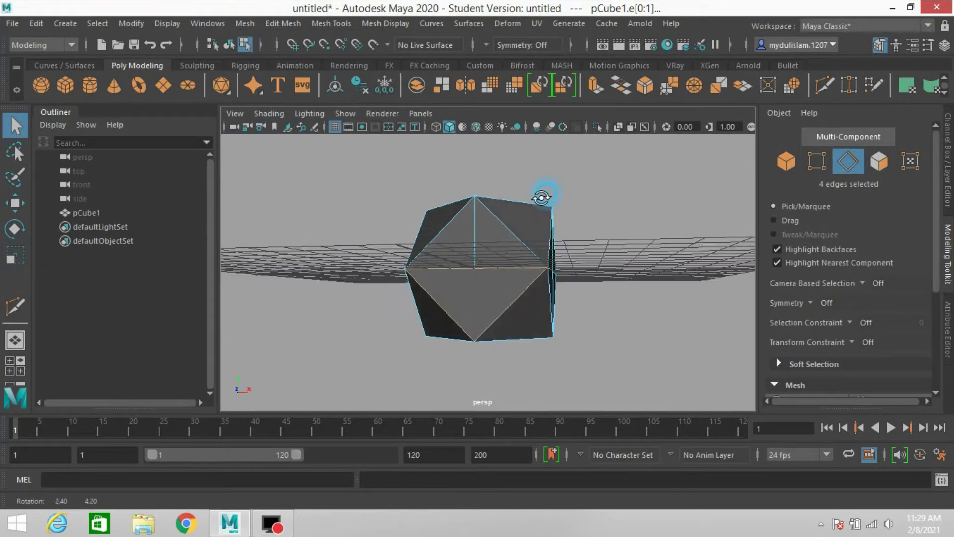
# Step: Return the solid to object selection and delete its construction history
pyautogui.keyDown('alt'); pyautogui.moveTo(541, 197); pyautogui.dragTo(497, 219); pyautogui.keyUp('alt')
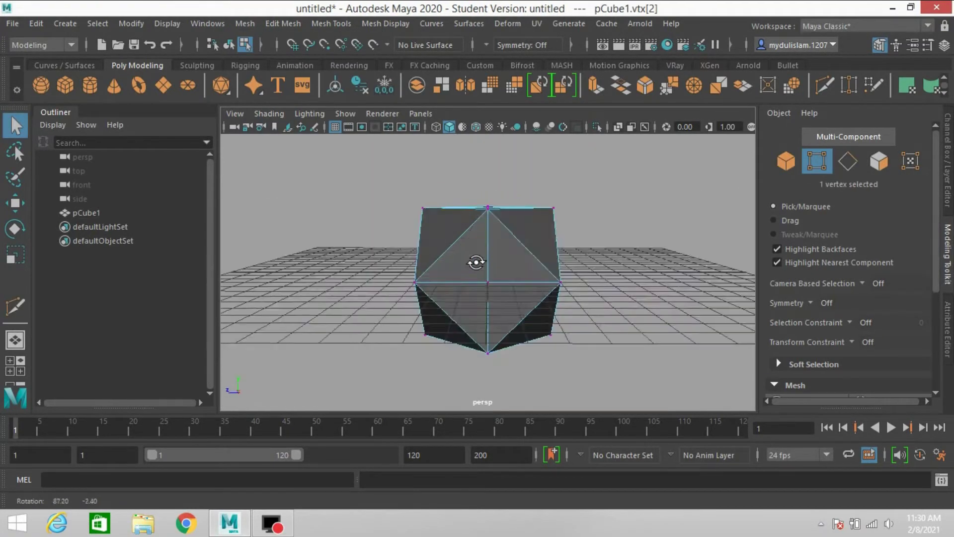
pyautogui.keyDown('alt'); pyautogui.moveTo(476, 263); pyautogui.dragTo(360, 257); pyautogui.keyUp('alt')
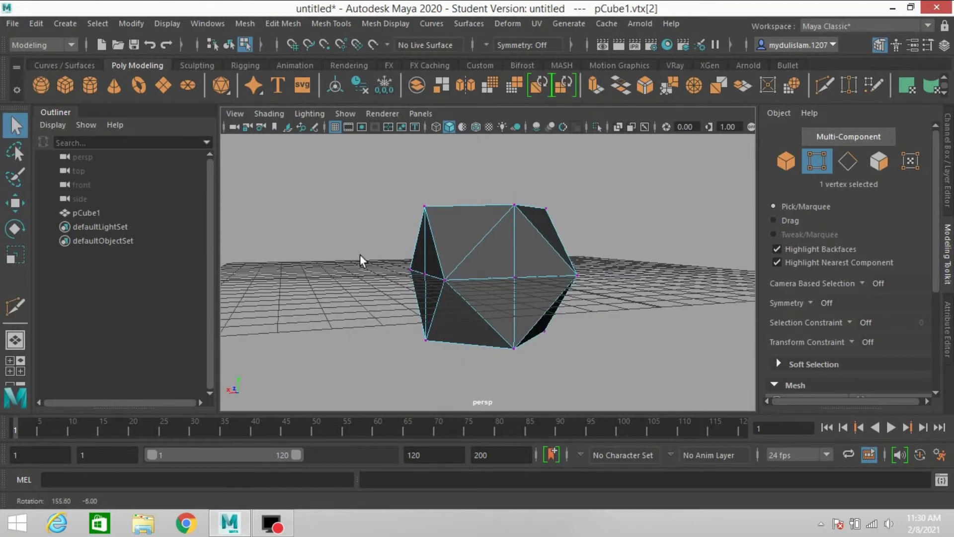
pyautogui.click(786, 161)
pyautogui.keyDown('alt'); pyautogui.moveTo(666, 207); pyautogui.dragTo(520, 226); pyautogui.keyUp('alt')
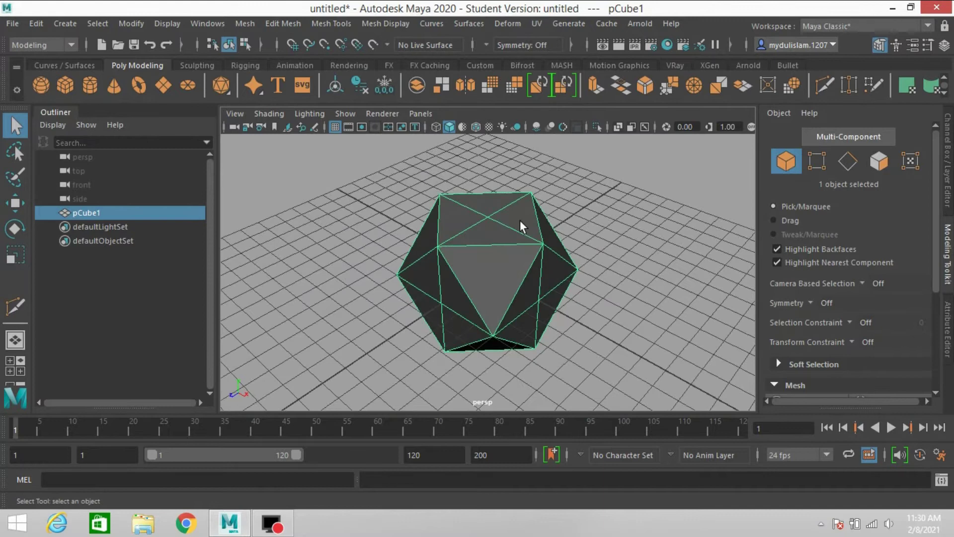
pyautogui.click(36, 24)
pyautogui.click(205, 191)
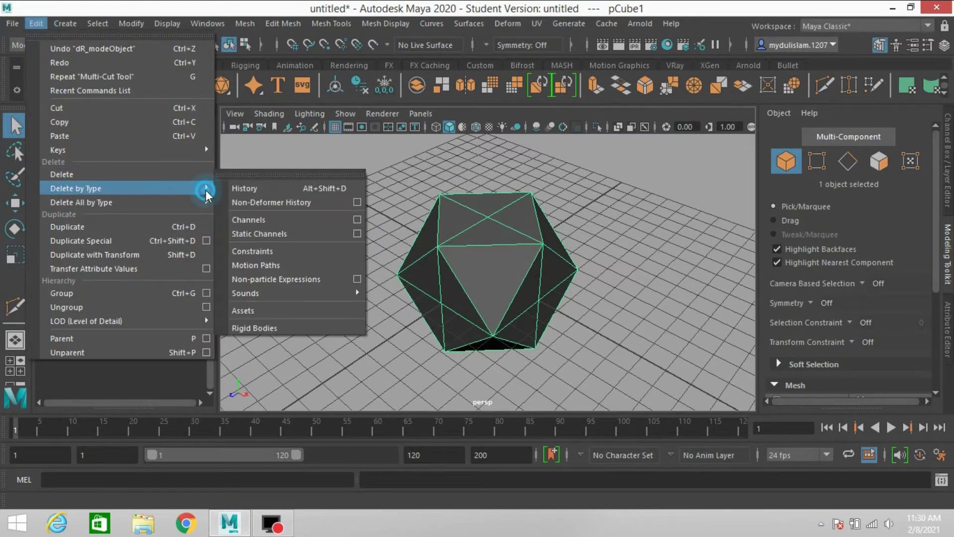
pyautogui.click(240, 188)
# Step: In face mode, select the triangles forming the solid's upper and lower square sides from the top view
pyautogui.moveTo(426, 270)
pyautogui.keyDown('alt'); pyautogui.mouseDown()
pyautogui.moveTo(443, 238)
pyautogui.moveTo(461, 265)
pyautogui.moveTo(440, 281)
pyautogui.mouseUp(); pyautogui.keyUp('alt')
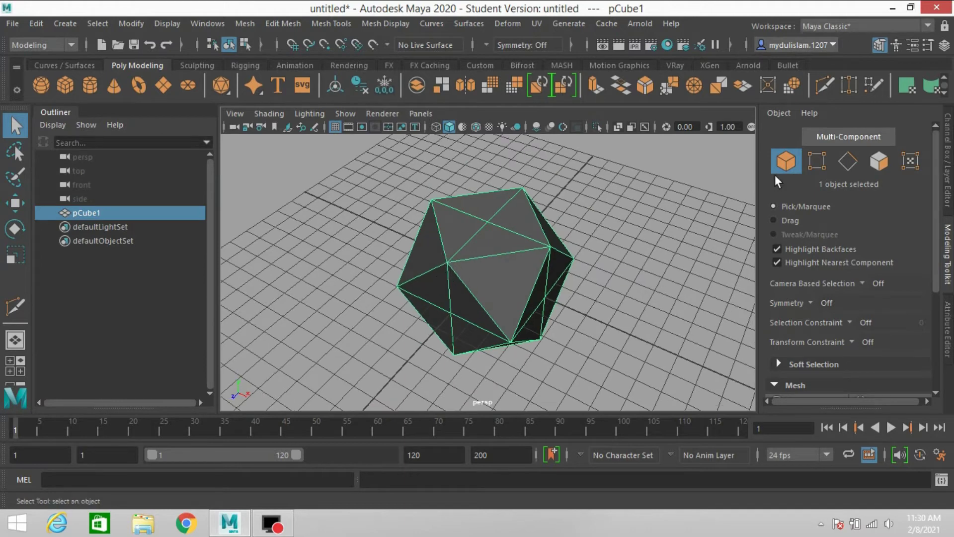
pyautogui.click(879, 161)
pyautogui.keyDown('alt'); pyautogui.moveTo(739, 215); pyautogui.dragTo(532, 261); pyautogui.keyUp('alt')
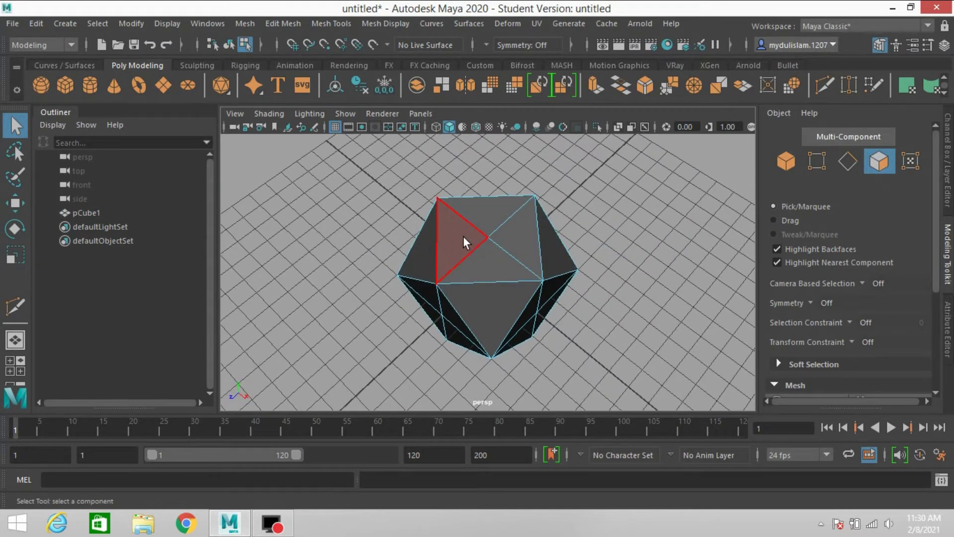
pyautogui.keyDown('alt'); pyautogui.moveTo(364, 264); pyautogui.dragTo(532, 260); pyautogui.keyUp('alt')
pyautogui.press('space')
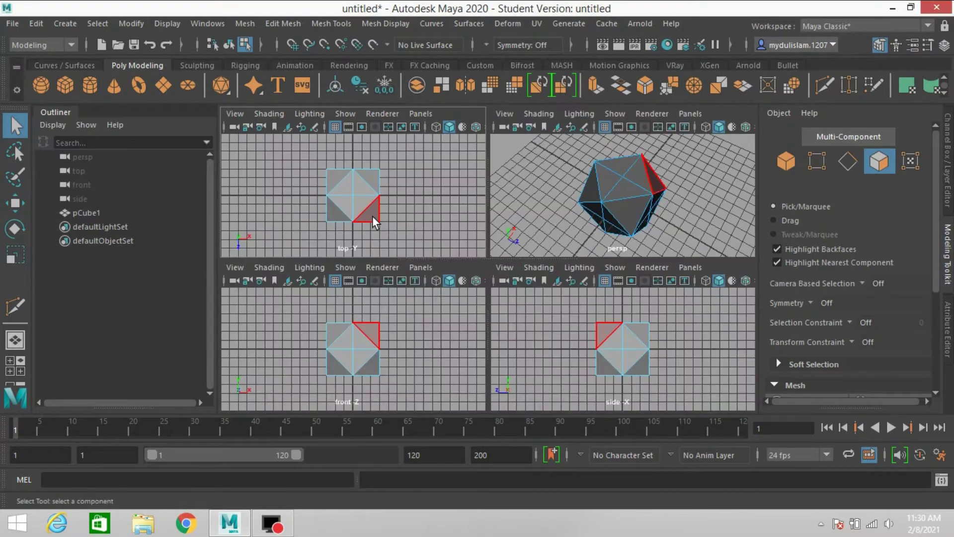
pyautogui.press('space')
pyautogui.scroll(3, 490, 283)
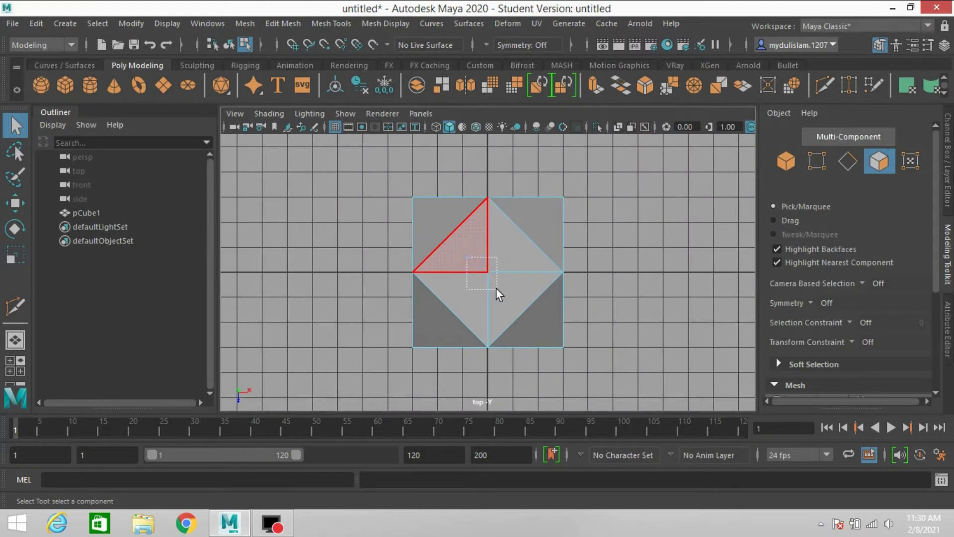
pyautogui.moveTo(498, 294); pyautogui.dragTo(560, 278)
# Step: Add the triangles of the four remaining square sides to the face selection from the front and side views
pyautogui.press('space')
pyautogui.press('space')
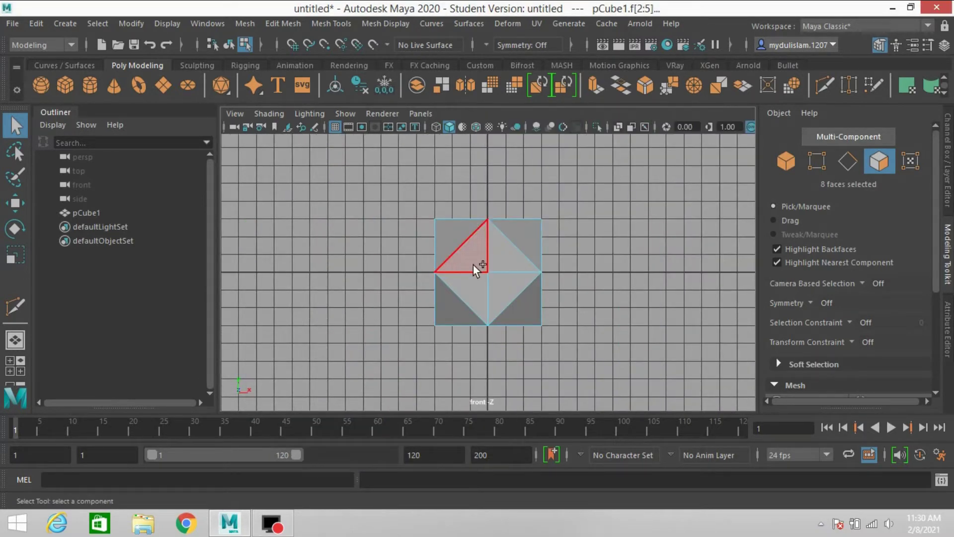
pyautogui.keyDown('shift'); pyautogui.moveTo(503, 287); pyautogui.dragTo(588, 300); pyautogui.keyUp('shift')
pyautogui.press('space')
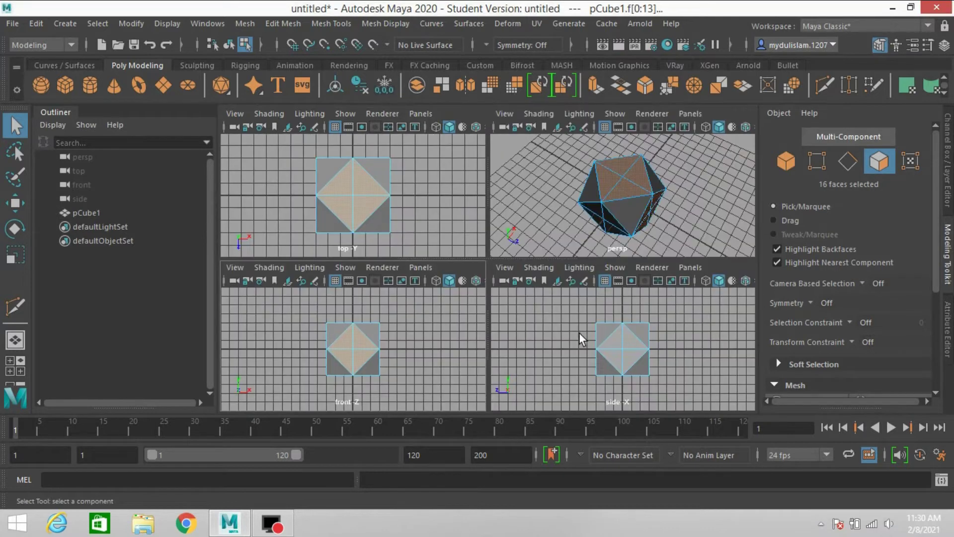
pyautogui.press('space')
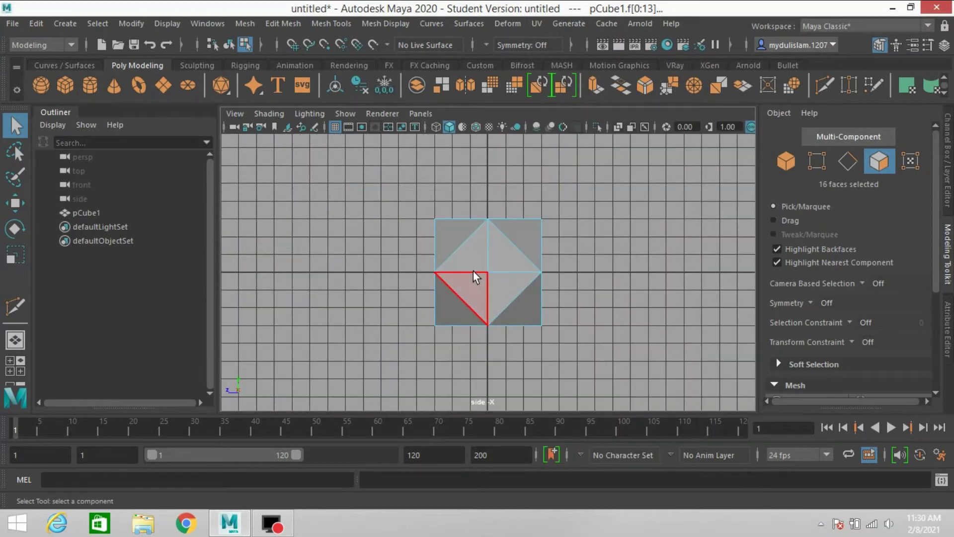
pyautogui.keyDown('shift'); pyautogui.moveTo(495, 286); pyautogui.dragTo(481, 325); pyautogui.keyUp('shift')
pyautogui.press('space')
pyautogui.press('space')
pyautogui.scroll(-5, 603, 277)
pyautogui.scroll(3, 473, 328)
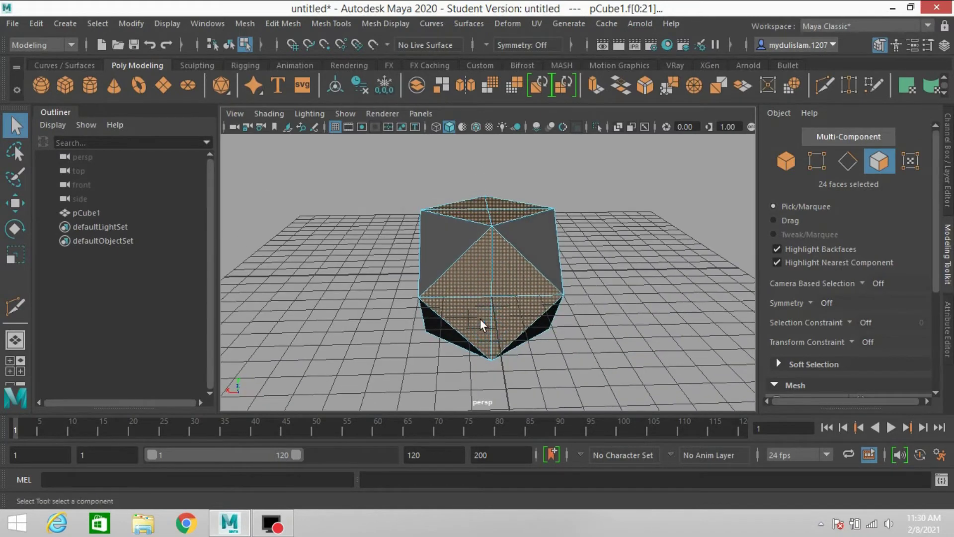
# Step: Extrude the selected square sides with an Offset of 0.4
pyautogui.click(595, 85)
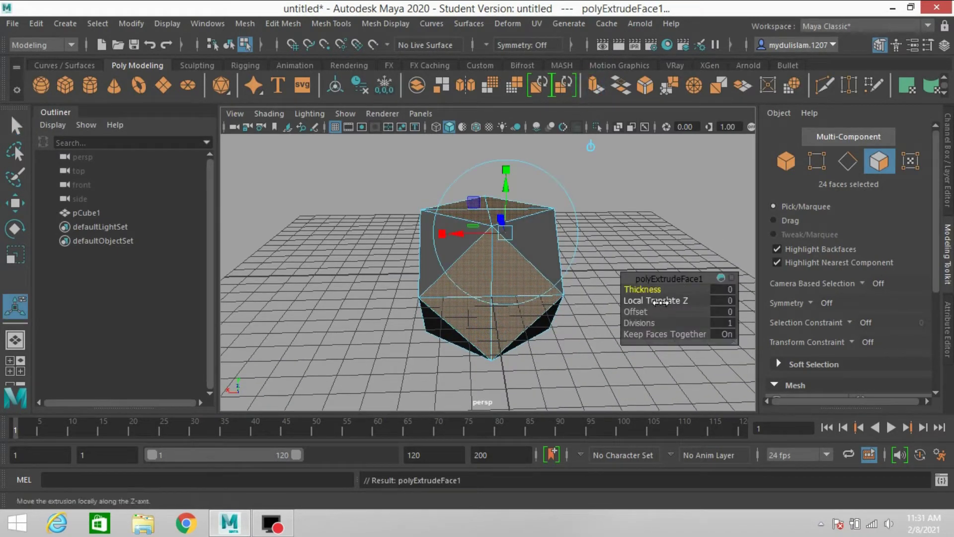
pyautogui.click(723, 311)
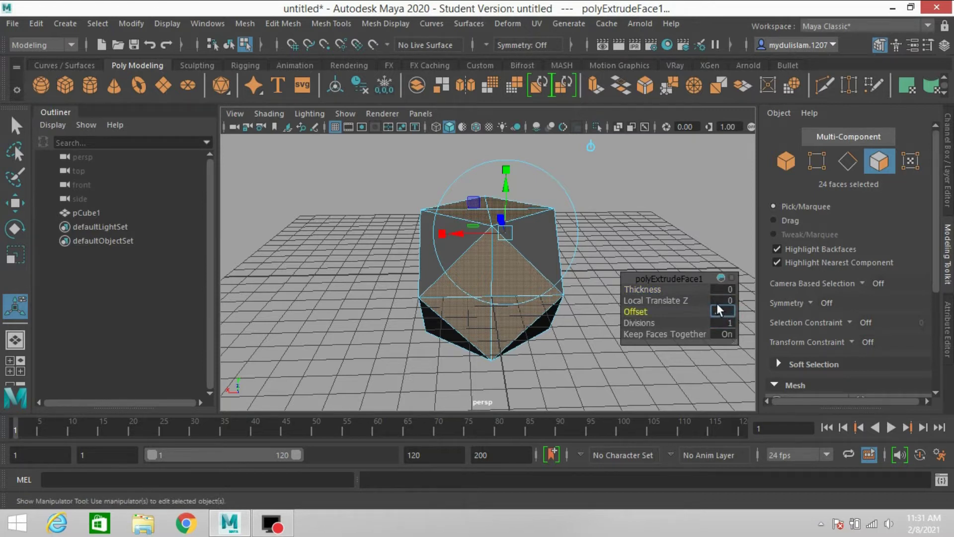
pyautogui.write('0.4')
pyautogui.press('Return')
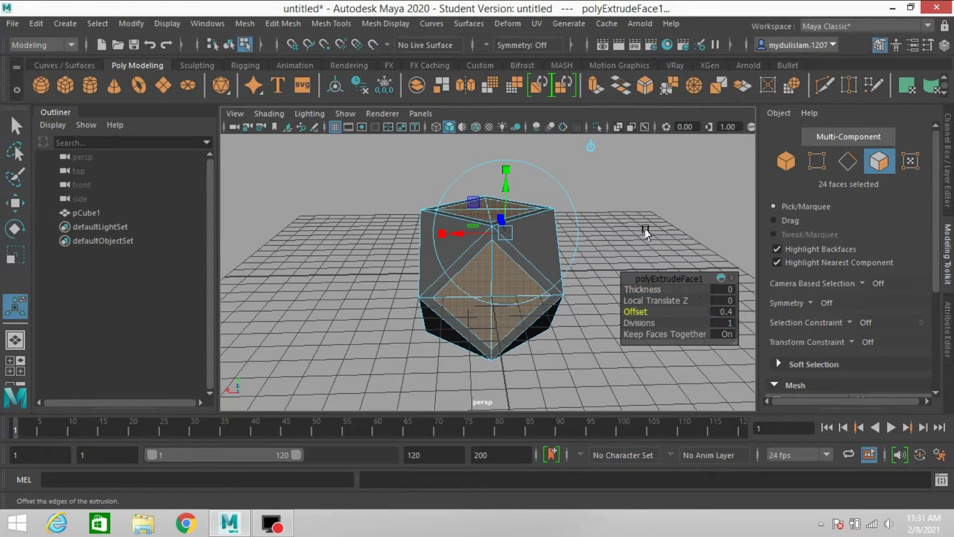
# Step: Extrude the inset square faces again and push them inward with a Local Translate Z of -0.5
pyautogui.click(600, 88)
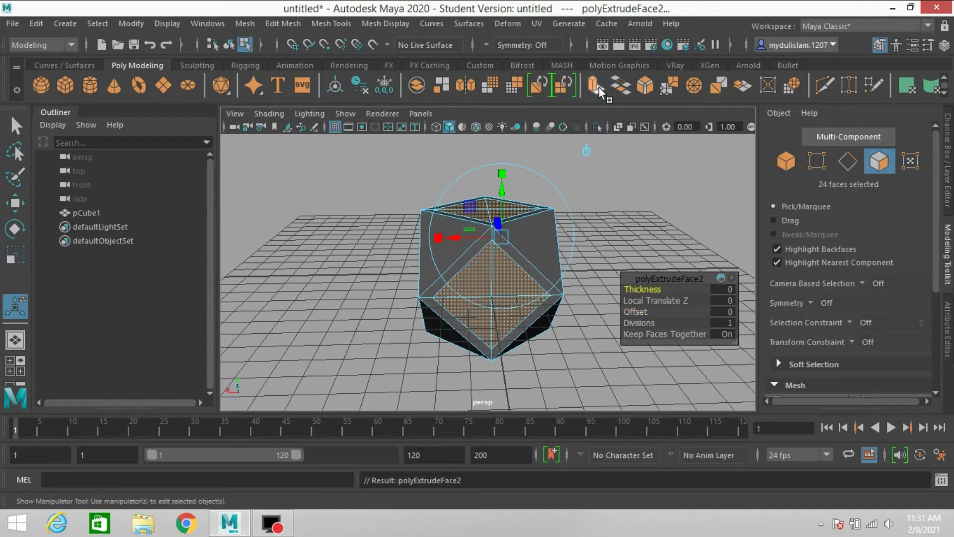
pyautogui.click(728, 301)
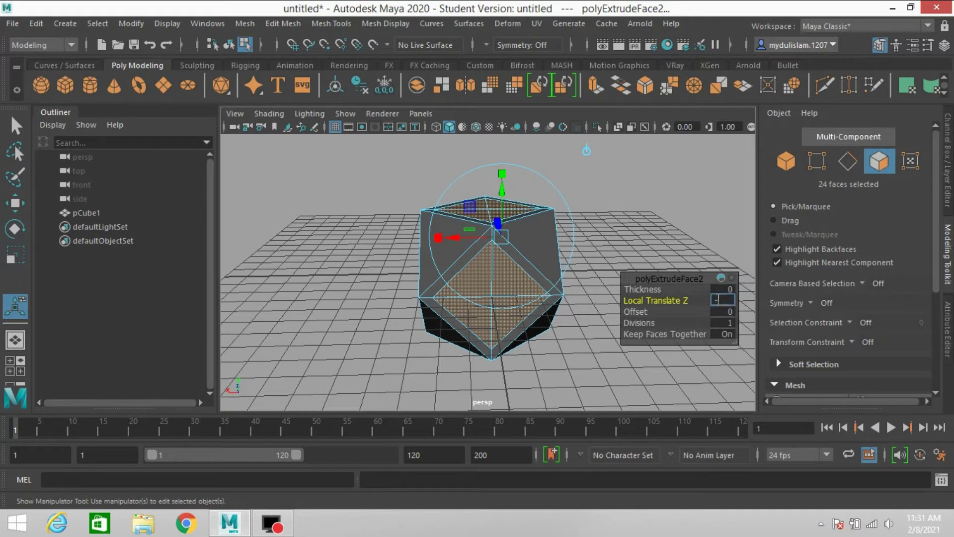
pyautogui.press('Return')
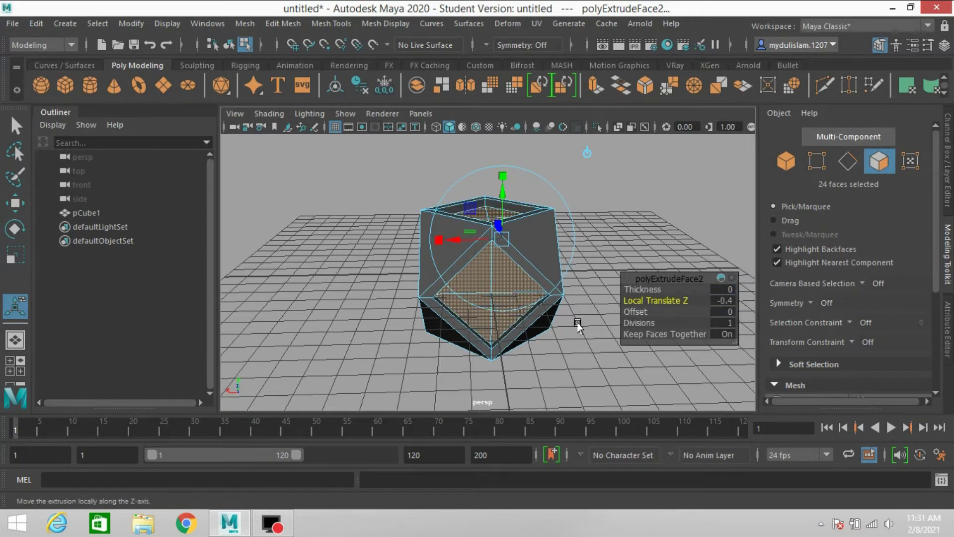
pyautogui.keyDown('alt'); pyautogui.moveTo(557, 353); pyautogui.dragTo(512, 363); pyautogui.keyUp('alt')
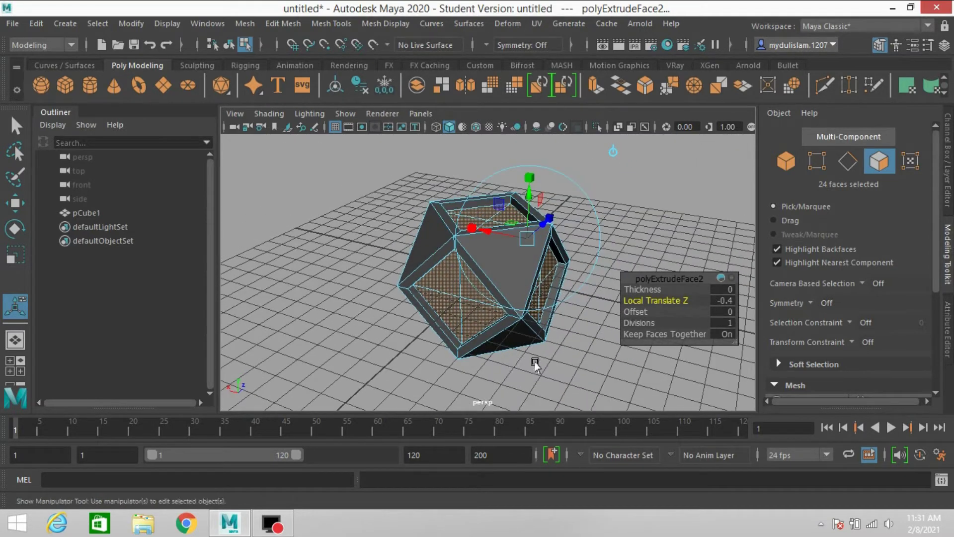
pyautogui.click(724, 299)
pyautogui.write('-.5')
pyautogui.press('Return')
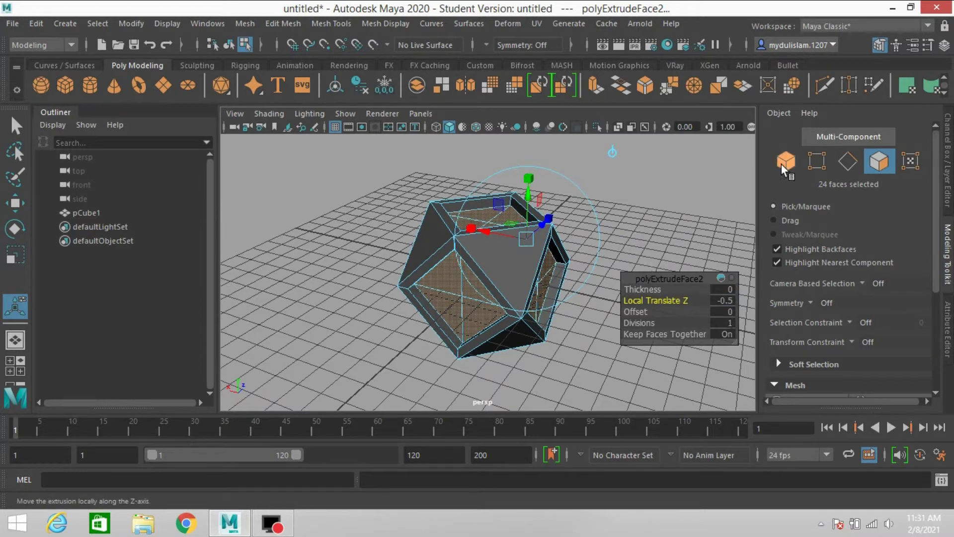
# Step: Leave the extrusion and select all eight triangular corner faces around the solid
pyautogui.click(16, 127)
pyautogui.click(486, 281)
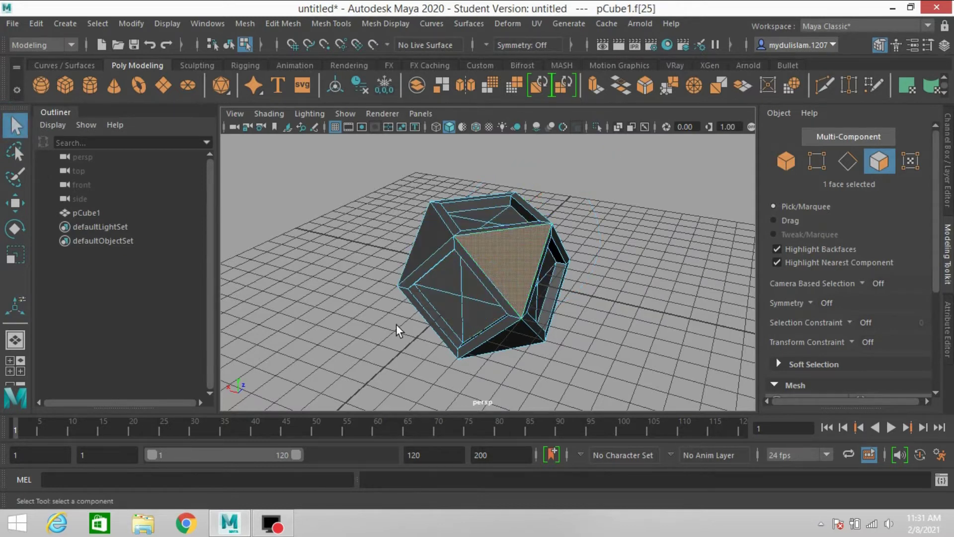
pyautogui.keyDown('alt'); pyautogui.moveTo(398, 330); pyautogui.dragTo(502, 326); pyautogui.keyUp('alt')
pyautogui.keyDown('shift'); pyautogui.click(497, 270); pyautogui.keyUp('shift')
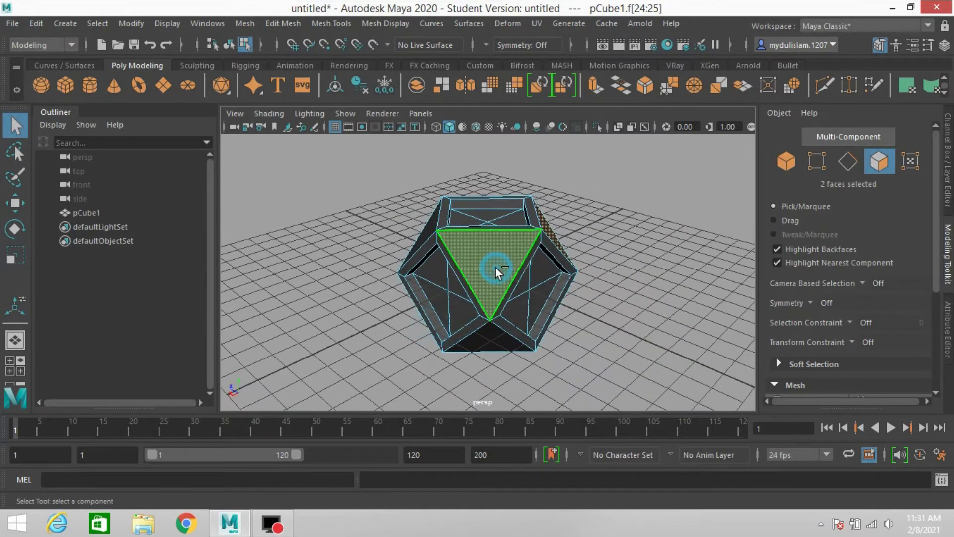
pyautogui.keyDown('shift'); pyautogui.click(489, 358); pyautogui.keyUp('shift')
pyautogui.keyDown('alt'); pyautogui.moveTo(357, 284); pyautogui.dragTo(506, 317); pyautogui.keyUp('alt')
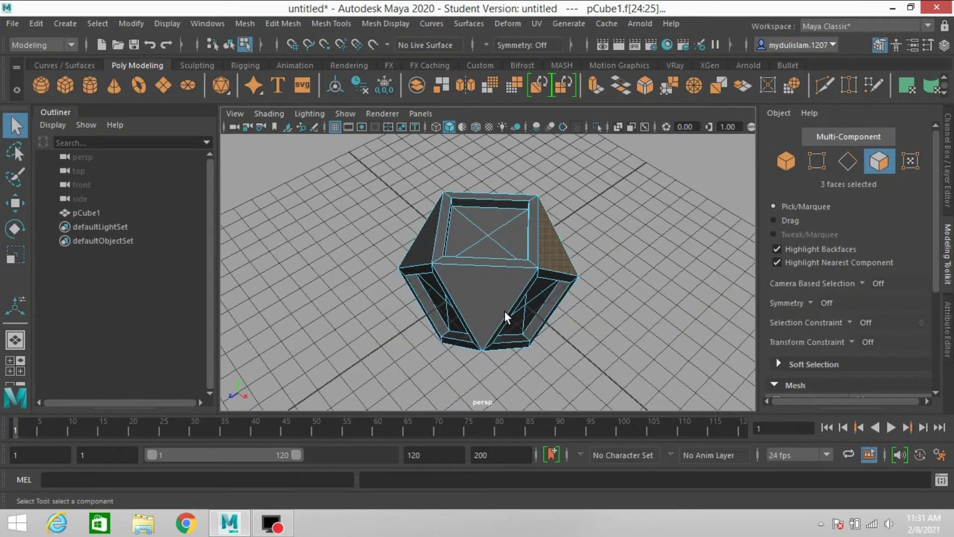
pyautogui.keyDown('shift'); pyautogui.click(491, 298); pyautogui.keyUp('shift')
pyautogui.keyDown('shift'); pyautogui.click(426, 251); pyautogui.keyUp('shift')
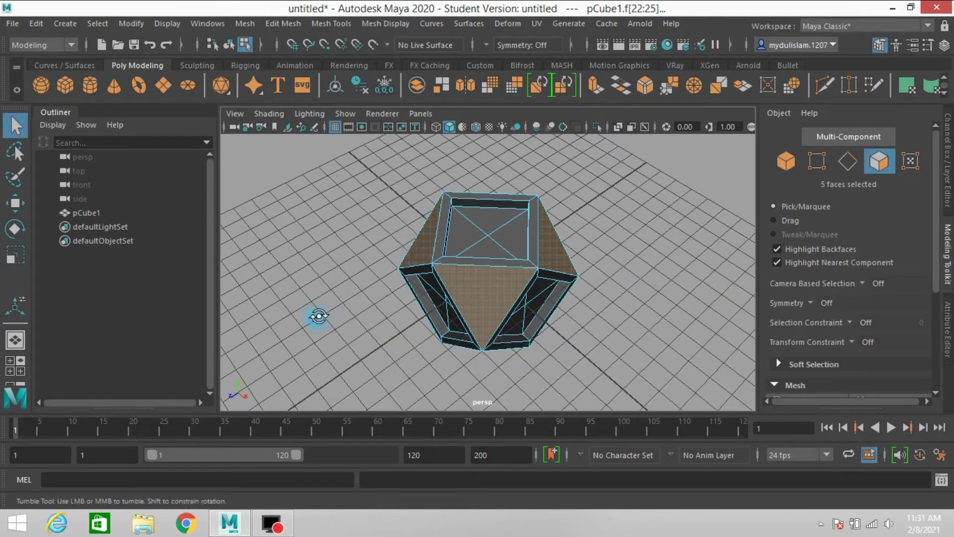
pyautogui.keyDown('alt'); pyautogui.moveTo(317, 317); pyautogui.dragTo(543, 269); pyautogui.keyUp('alt')
pyautogui.keyDown('shift'); pyautogui.click(534, 285); pyautogui.keyUp('shift')
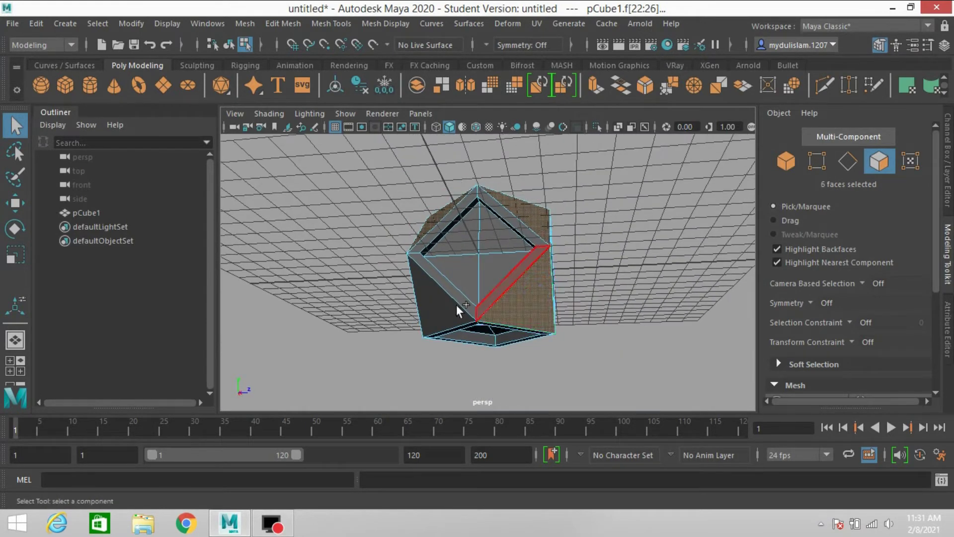
pyautogui.keyDown('shift'); pyautogui.click(438, 299); pyautogui.keyUp('shift')
pyautogui.keyDown('alt'); pyautogui.moveTo(618, 373); pyautogui.dragTo(459, 345); pyautogui.keyUp('alt')
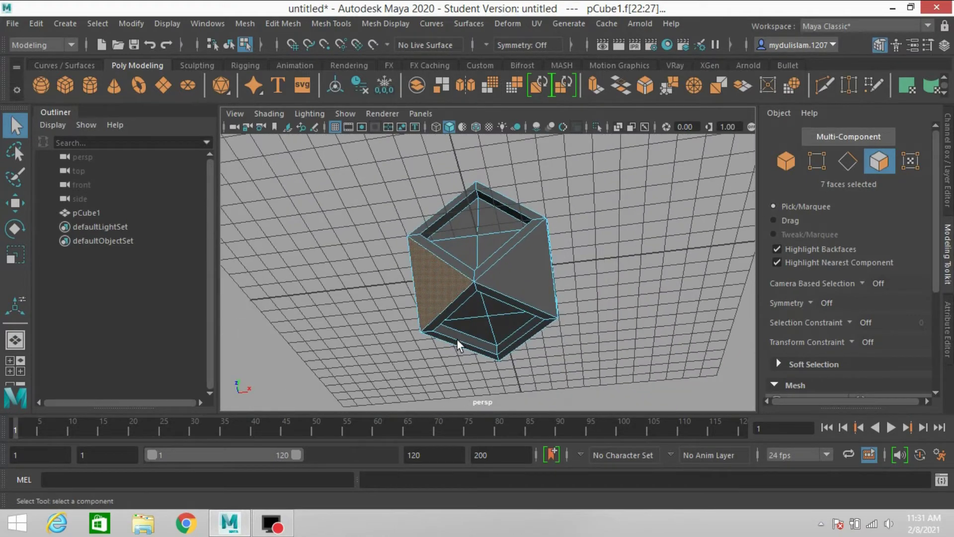
pyautogui.keyDown('shift'); pyautogui.click(531, 288); pyautogui.keyUp('shift')
pyautogui.keyDown('alt'); pyautogui.moveTo(627, 318); pyautogui.dragTo(455, 318); pyautogui.keyUp('alt')
# Step: Extrude the eight triangular faces with an Offset of 0.4
pyautogui.click(592, 86)
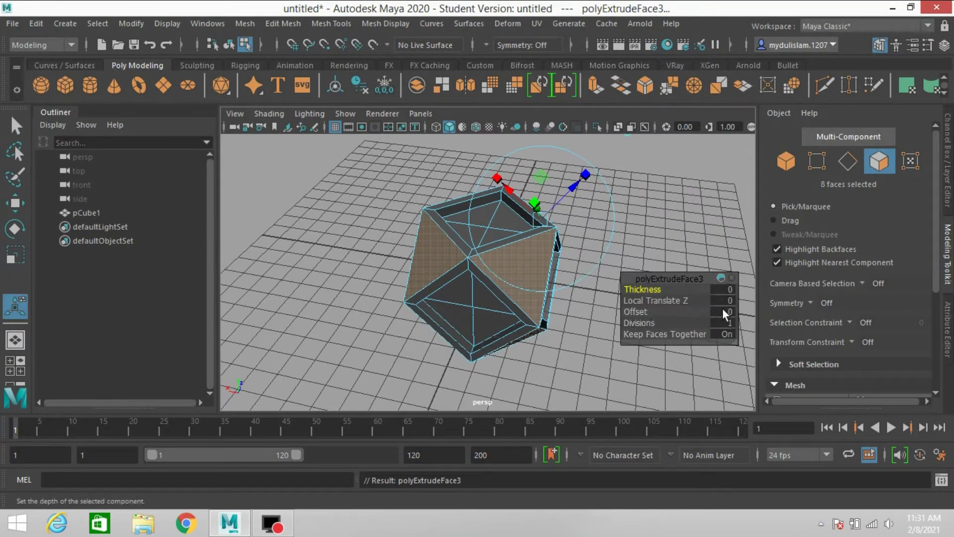
pyautogui.click(726, 313)
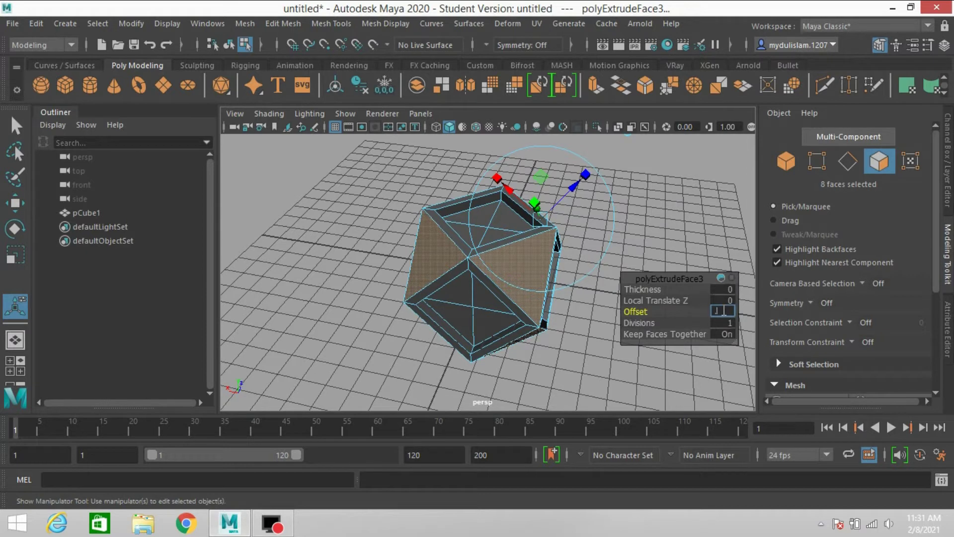
pyautogui.press('Return')
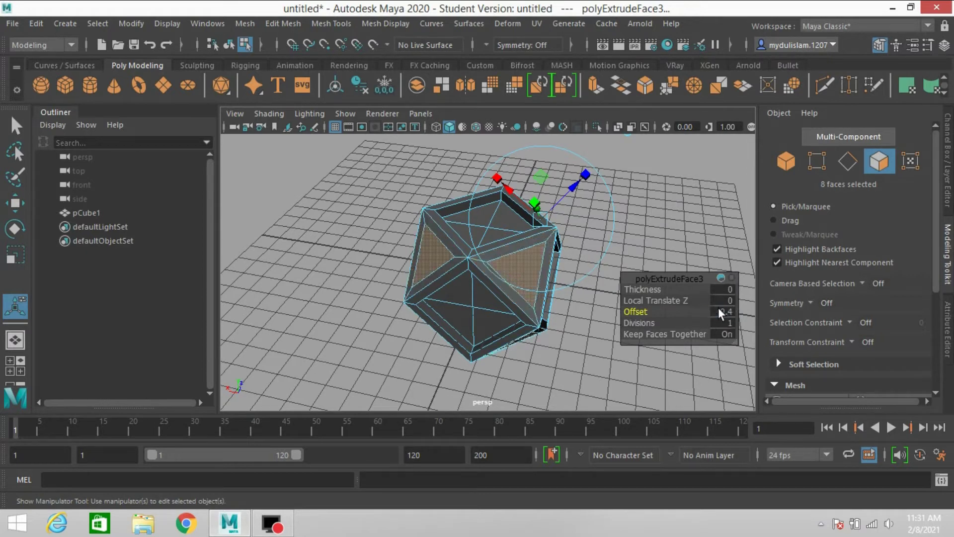
# Step: Extrude the inset triangular faces again with a Local Translate Z of -0.5 and leave the extrusion
pyautogui.click(592, 88)
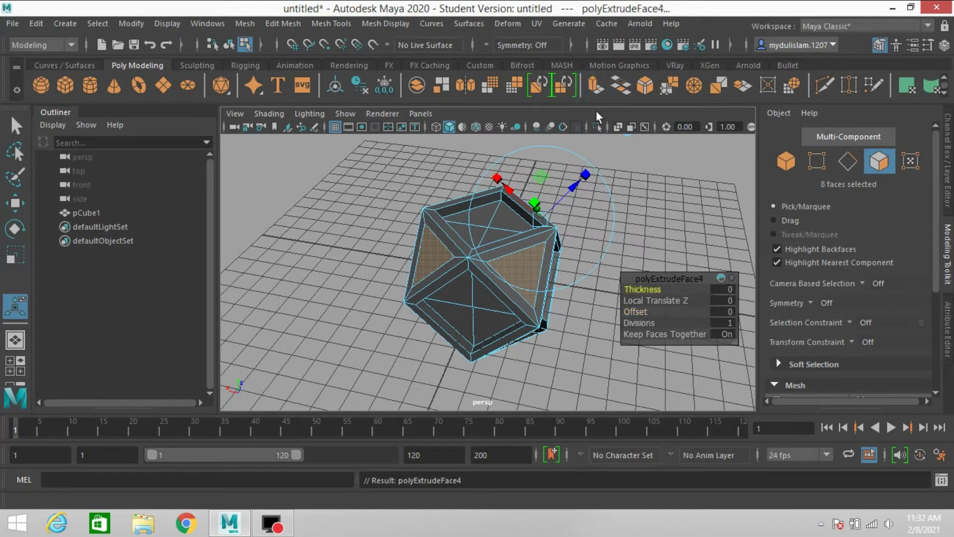
pyautogui.click(719, 301)
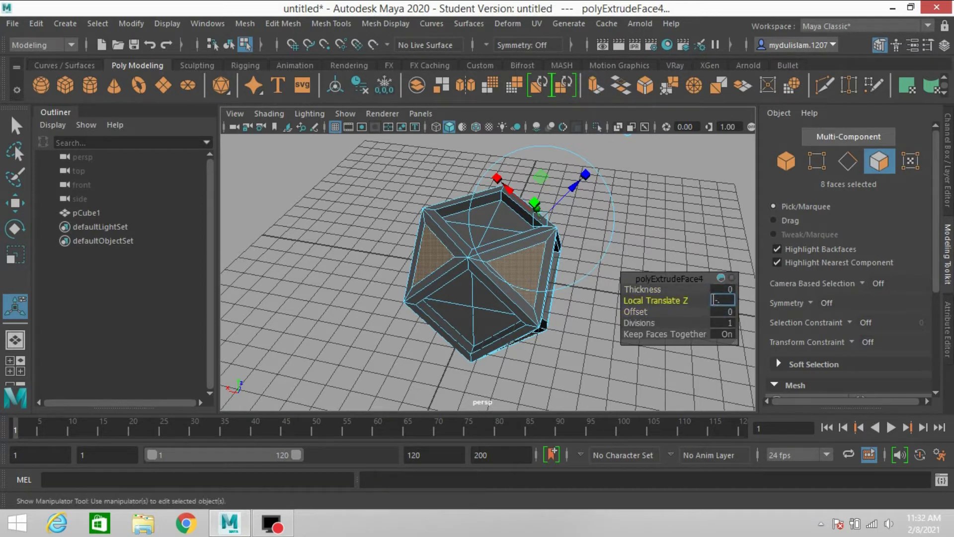
pyautogui.write('-.5')
pyautogui.press('Return')
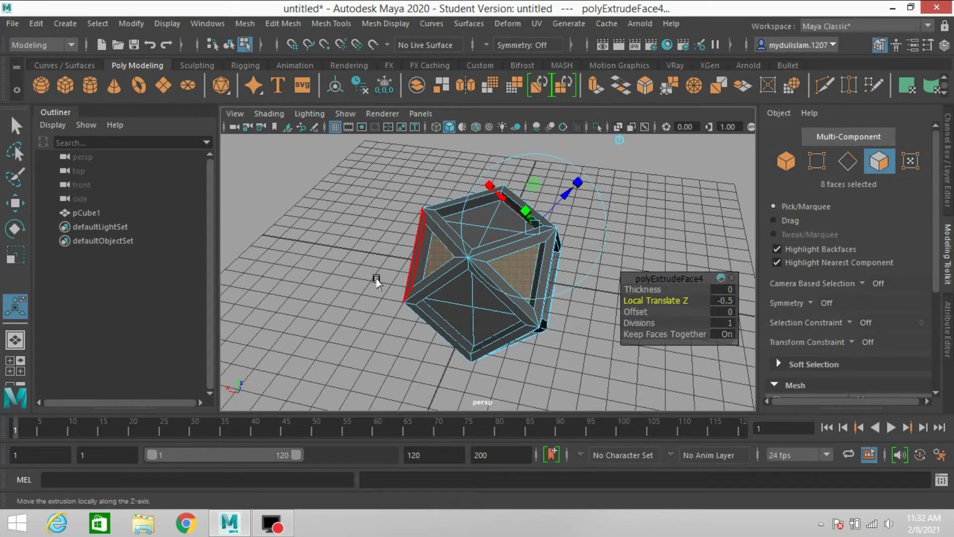
pyautogui.keyDown('alt'); pyautogui.moveTo(592, 351); pyautogui.dragTo(474, 311); pyautogui.keyUp('alt')
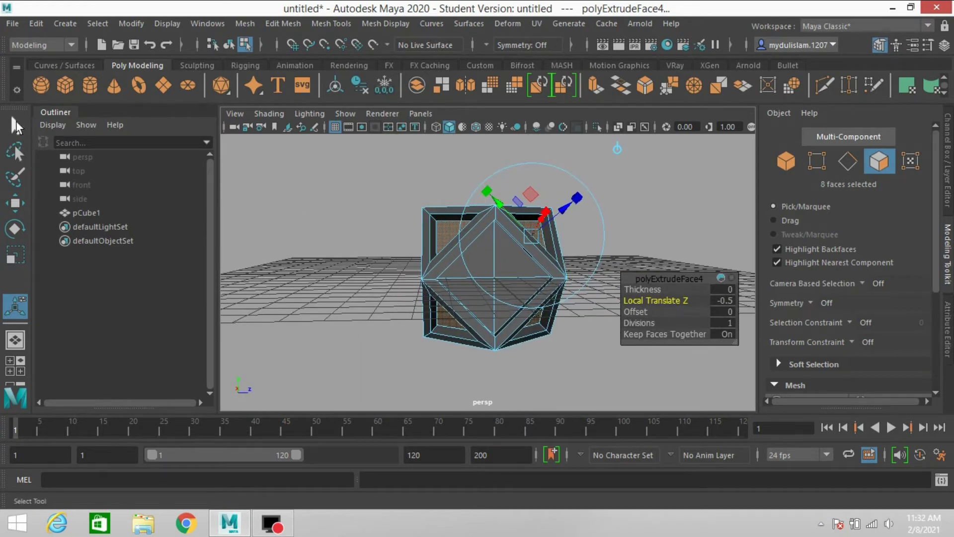
pyautogui.press('q')
# Step: In the top view, add the recessed square faces at the solid's centre to the selected triangular faces
pyautogui.keyDown('alt'); pyautogui.moveTo(647, 185); pyautogui.dragTo(599, 208); pyautogui.keyUp('alt')
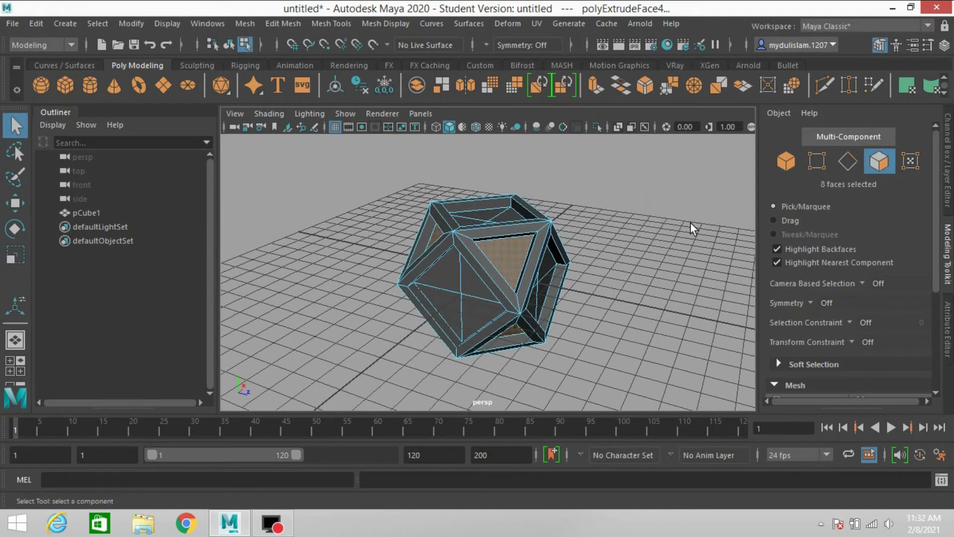
pyautogui.keyDown('alt'); pyautogui.moveTo(582, 247); pyautogui.dragTo(611, 234); pyautogui.keyUp('alt')
pyautogui.press('space')
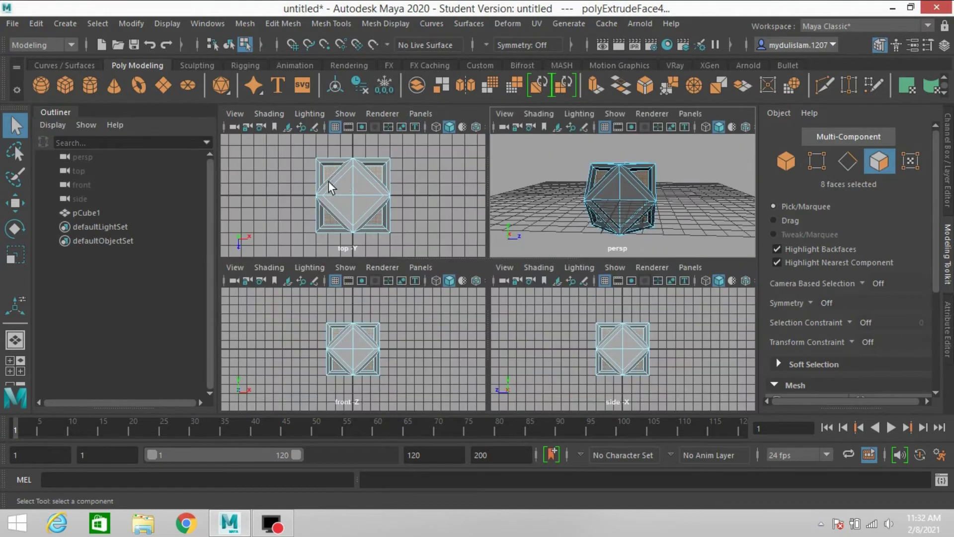
pyautogui.press('space')
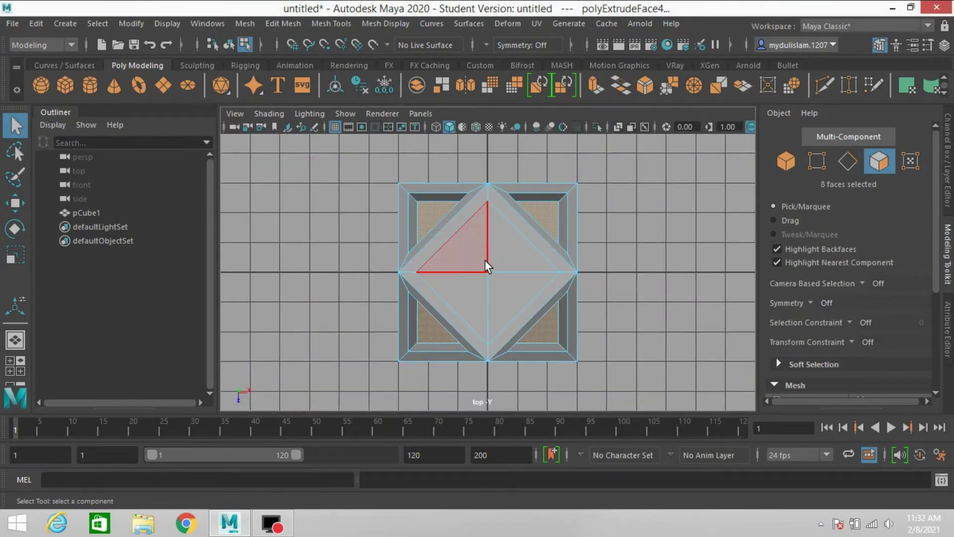
pyautogui.moveTo(509, 284); pyautogui.dragTo(512, 286)
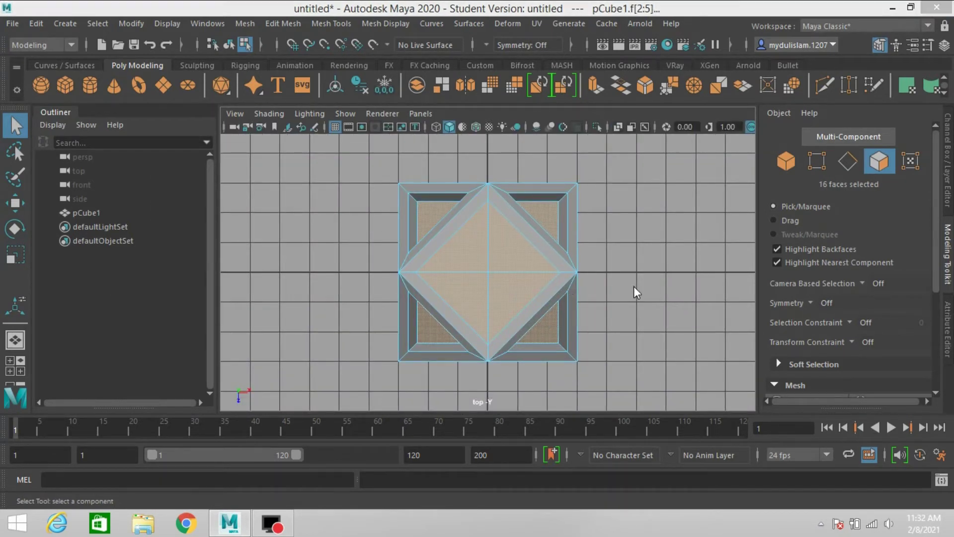
# Step: In the front view, add the central recessed square faces to the current face selection
pyautogui.press('space')
pyautogui.press('space')
pyautogui.scroll(2, 409, 355)
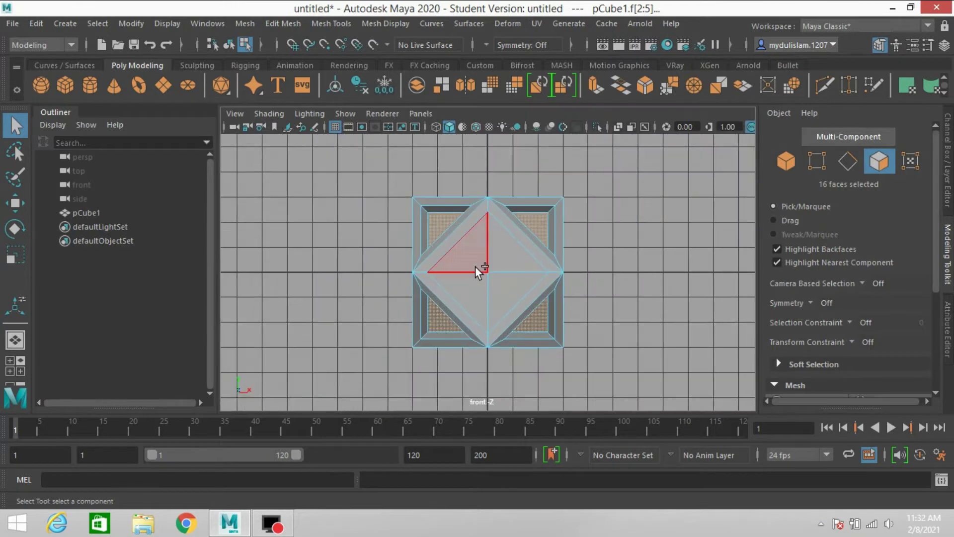
pyautogui.keyDown('shift'); pyautogui.moveTo(490, 272); pyautogui.dragTo(497, 285); pyautogui.keyUp('shift')
pyautogui.press('space')
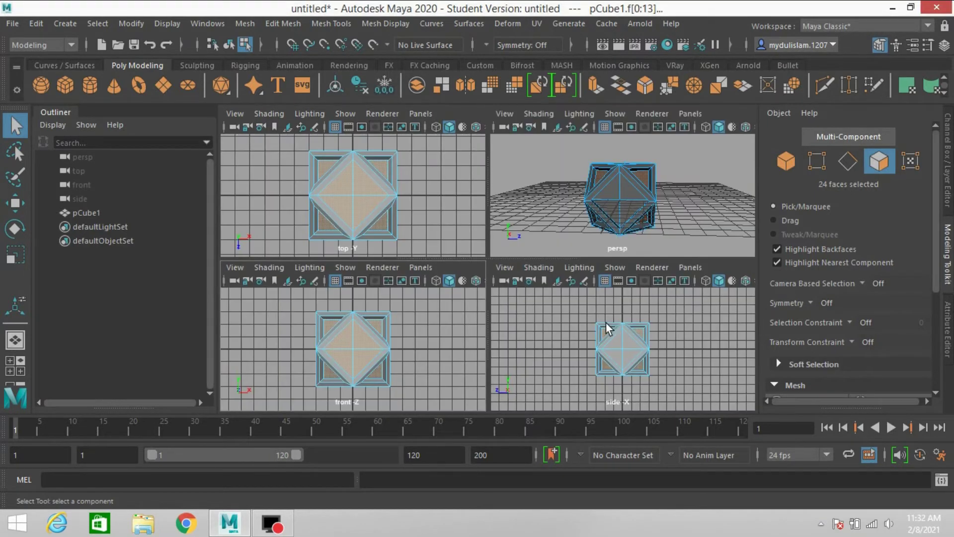
# Step: Add the central square faces in the side view to the selection, and frame the selection in the perspective view
pyautogui.press('space')
pyautogui.scroll(2, 581, 339)
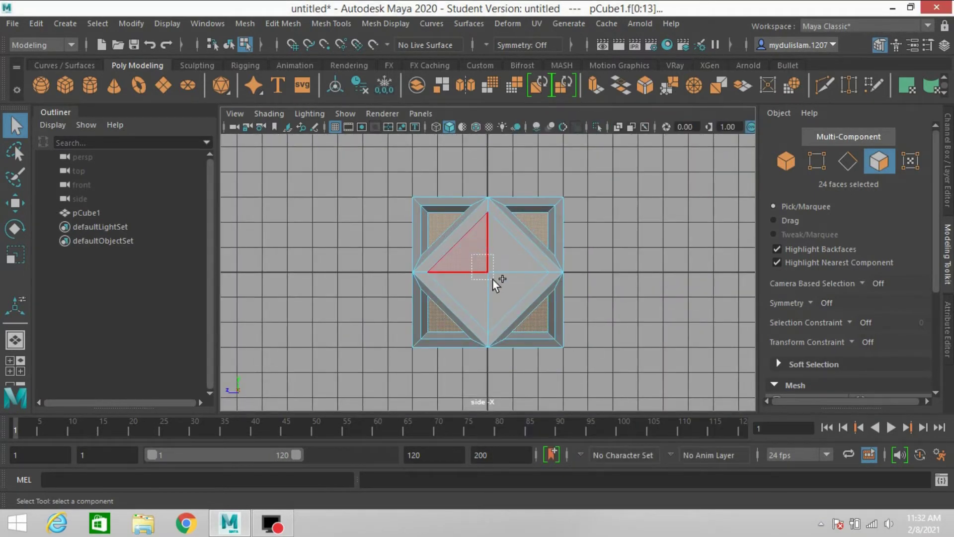
pyautogui.keyDown('shift'); pyautogui.moveTo(493, 278); pyautogui.dragTo(498, 284); pyautogui.keyUp('shift')
pyautogui.press('space')
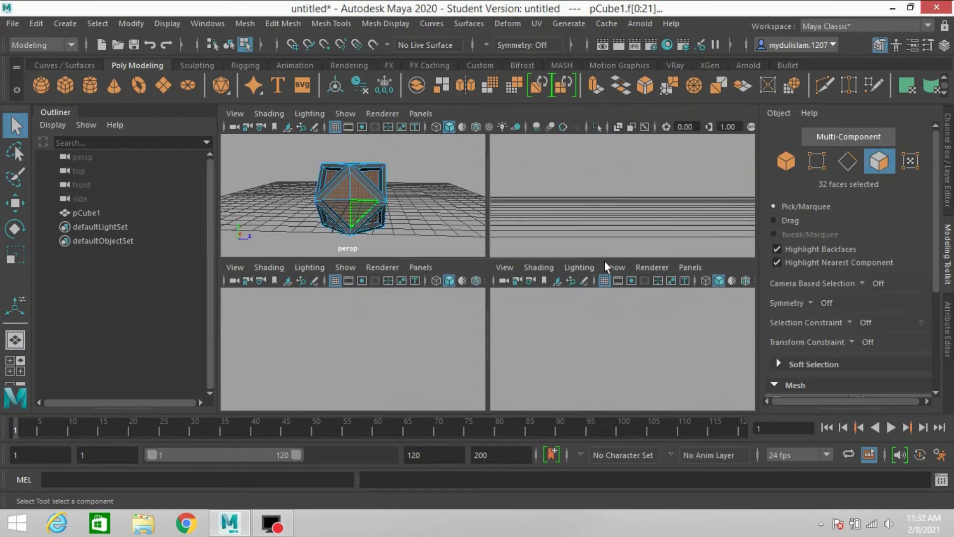
pyautogui.press('space')
pyautogui.moveTo(606, 261)
pyautogui.keyDown('alt'); pyautogui.mouseDown()
pyautogui.moveTo(617, 249)
pyautogui.moveTo(402, 256)
pyautogui.moveTo(413, 228)
pyautogui.moveTo(522, 166)
pyautogui.moveTo(600, 236)
pyautogui.moveTo(541, 333)
pyautogui.moveTo(457, 318)
pyautogui.moveTo(438, 279)
pyautogui.moveTo(534, 294)
pyautogui.moveTo(630, 279)
pyautogui.moveTo(457, 270)
pyautogui.moveTo(477, 260)
pyautogui.moveTo(426, 264)
pyautogui.moveTo(375, 252)
pyautogui.moveTo(335, 281)
pyautogui.moveTo(394, 297)
pyautogui.moveTo(486, 273)
pyautogui.moveTo(646, 262)
pyautogui.moveTo(618, 264)
pyautogui.mouseUp(); pyautogui.keyUp('alt')
pyautogui.press('f')
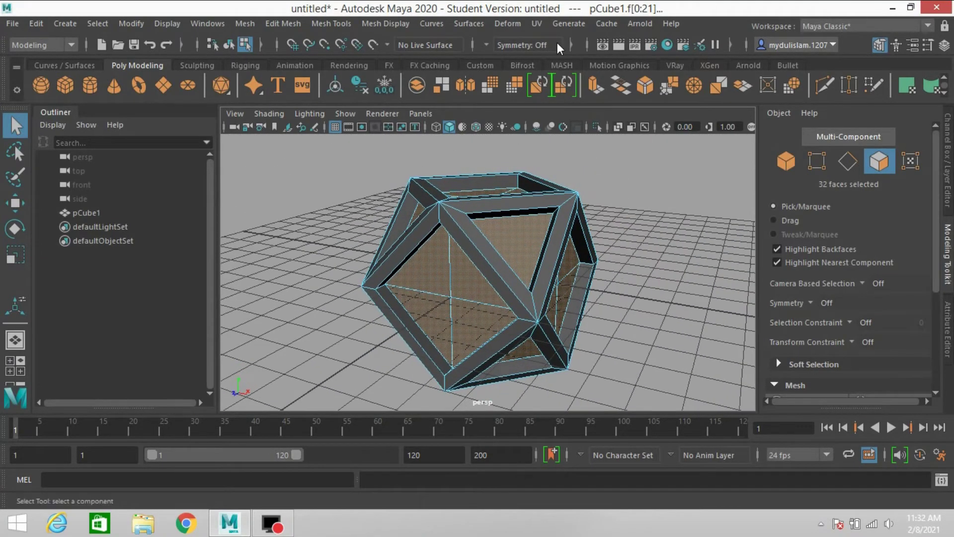
# Step: Extract the selected square and triangular faces from the frame and return to object selection mode
pyautogui.click(281, 23)
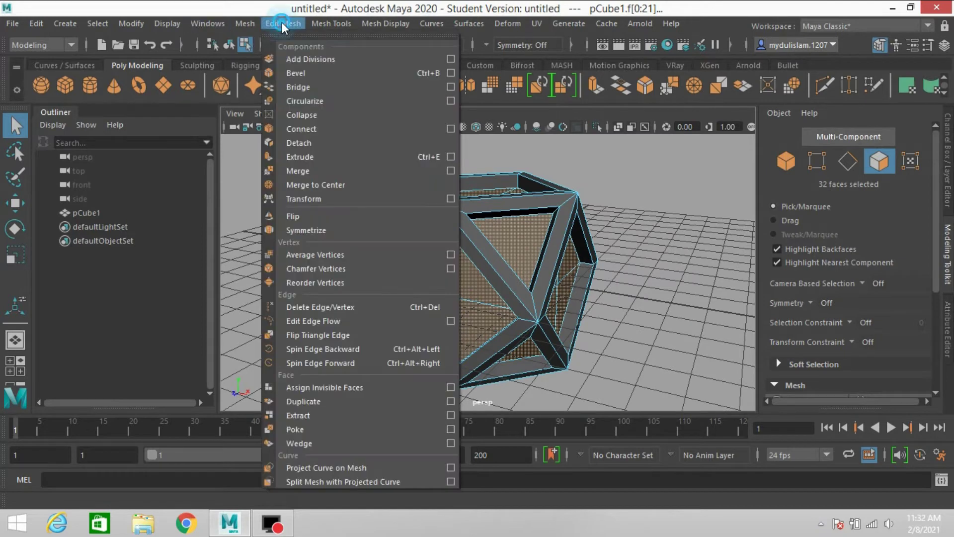
pyautogui.click(341, 416)
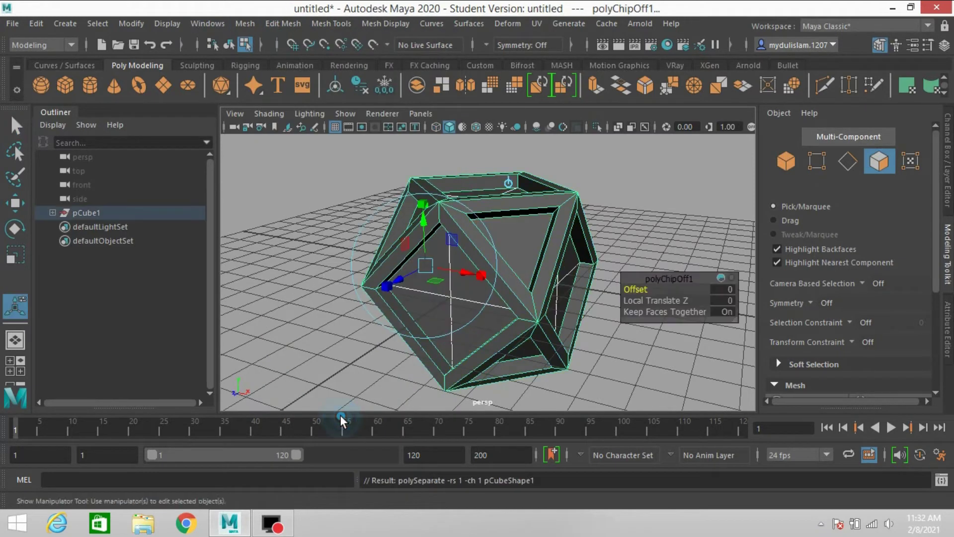
pyautogui.click(785, 161)
# Step: Delete the construction history of the separated pieces and hide the outer frame
pyautogui.click(38, 23)
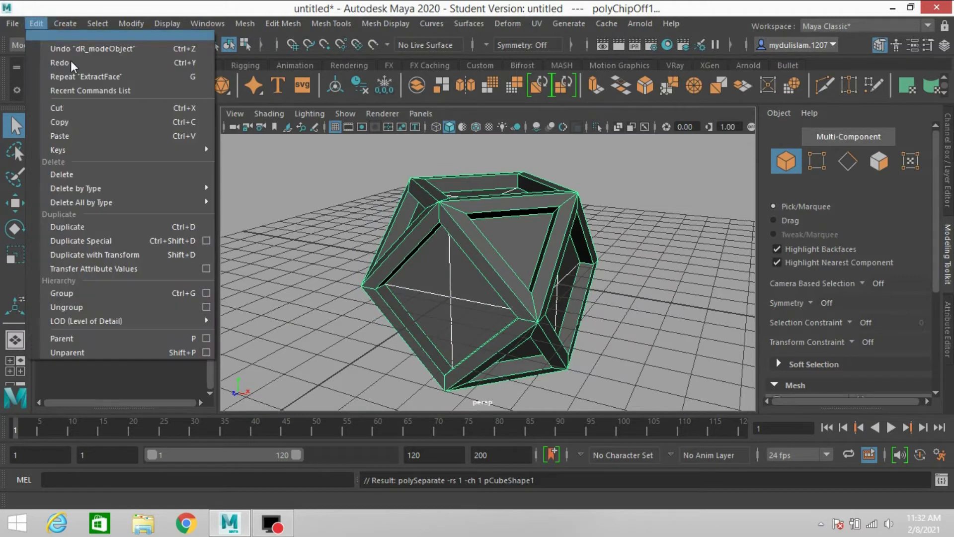
pyautogui.click(187, 188)
pyautogui.click(244, 186)
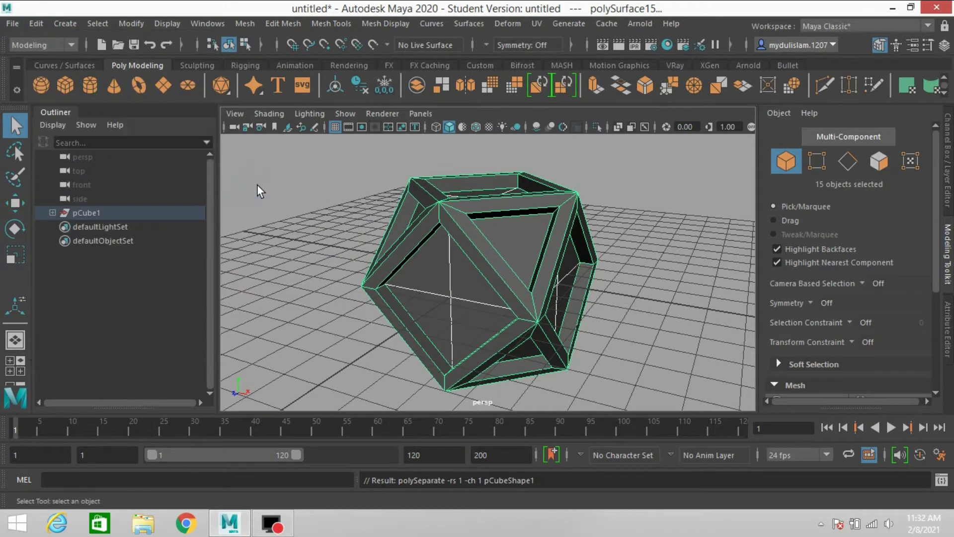
pyautogui.click(425, 219)
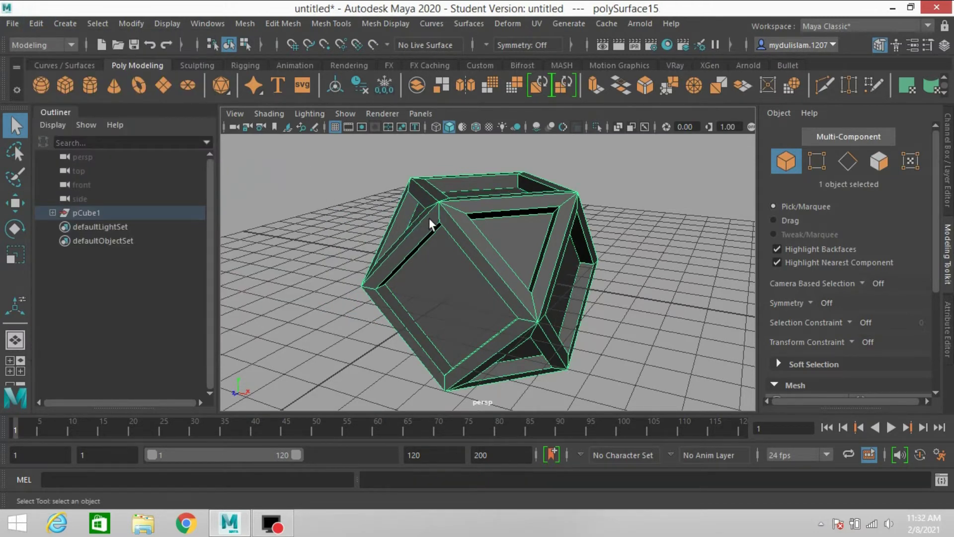
pyautogui.hotkey('ctrl', 'h')
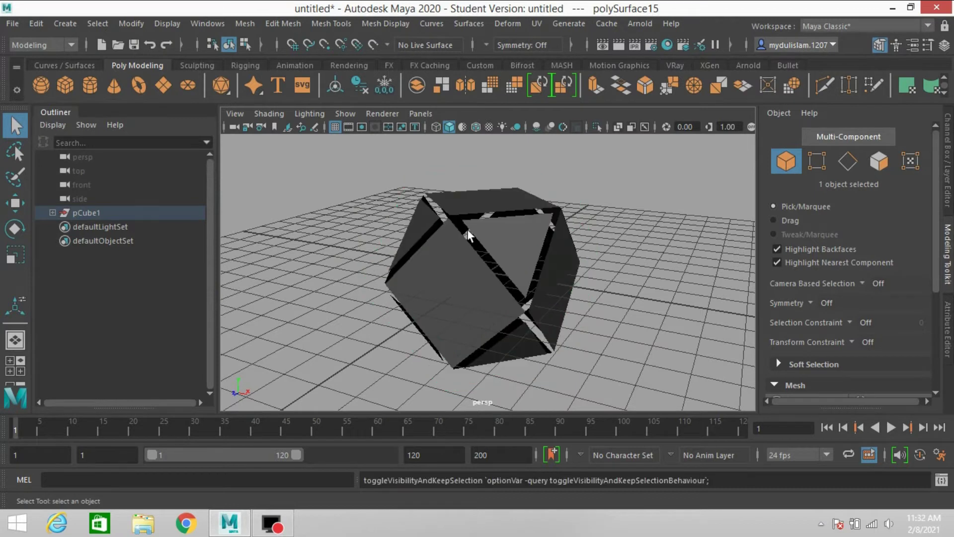
# Step: Combine all the extracted inner panels into one mesh and delete its construction history
pyautogui.moveTo(370, 167); pyautogui.dragTo(599, 358)
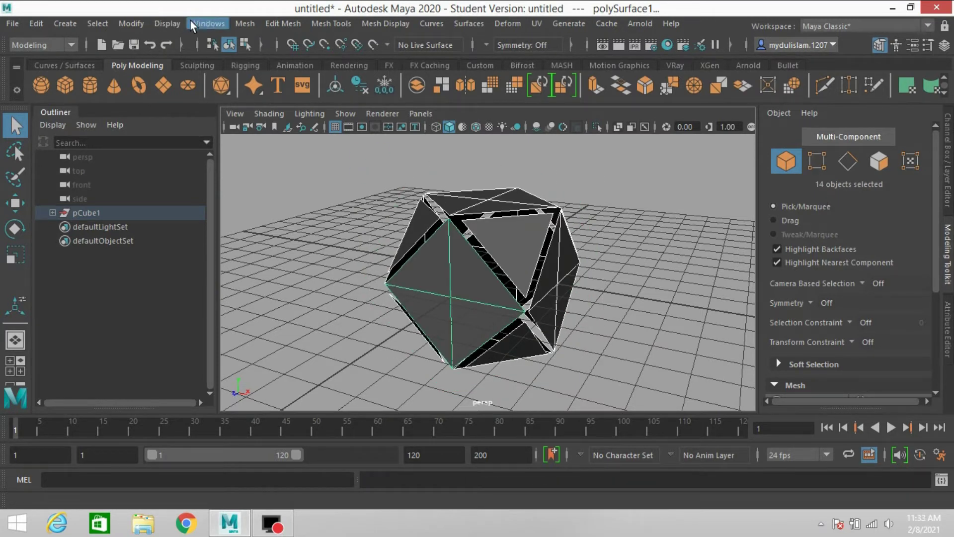
pyautogui.click(234, 23)
pyautogui.click(287, 71)
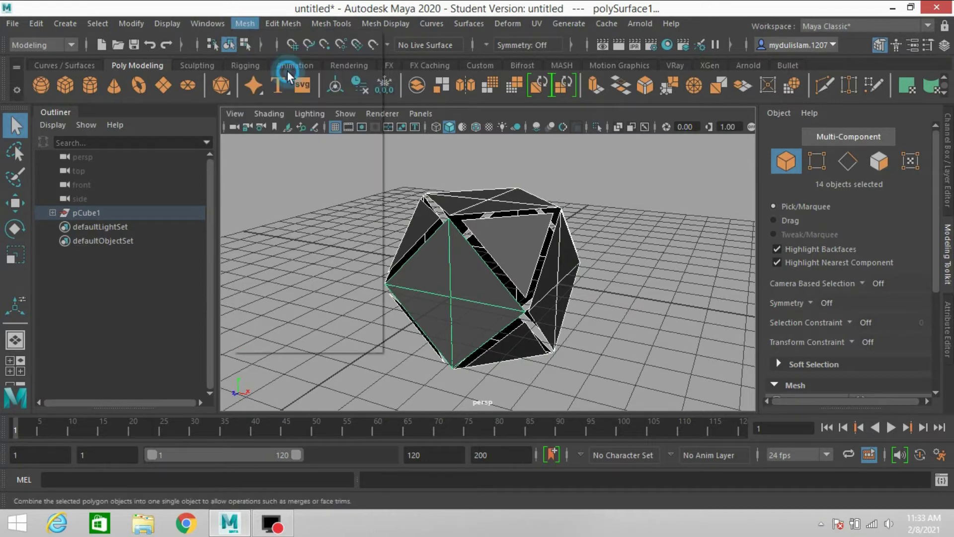
pyautogui.click(29, 21)
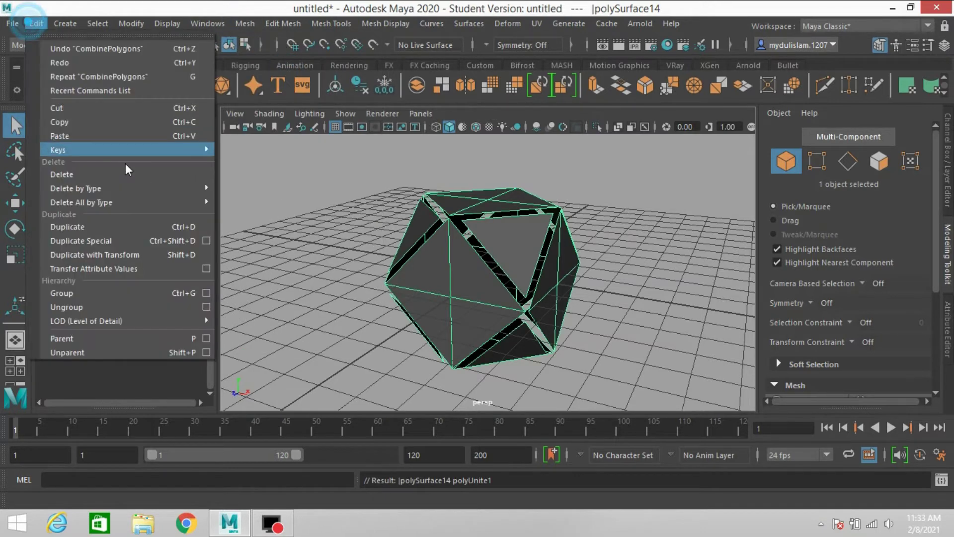
pyautogui.moveTo(198, 187)
pyautogui.click(237, 188)
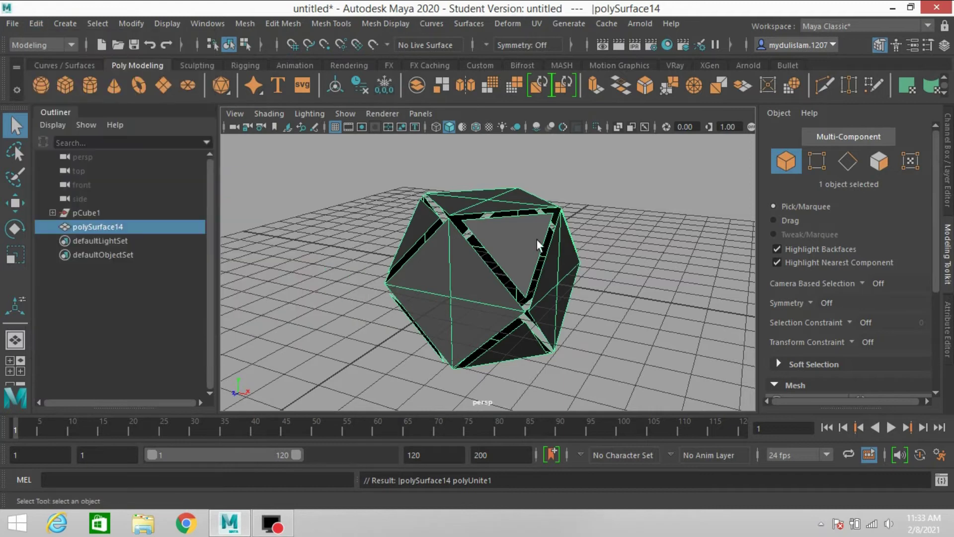
# Step: In vertex mode, merge two neighbouring vertices at one corner of the combined inner mesh
pyautogui.click(817, 160)
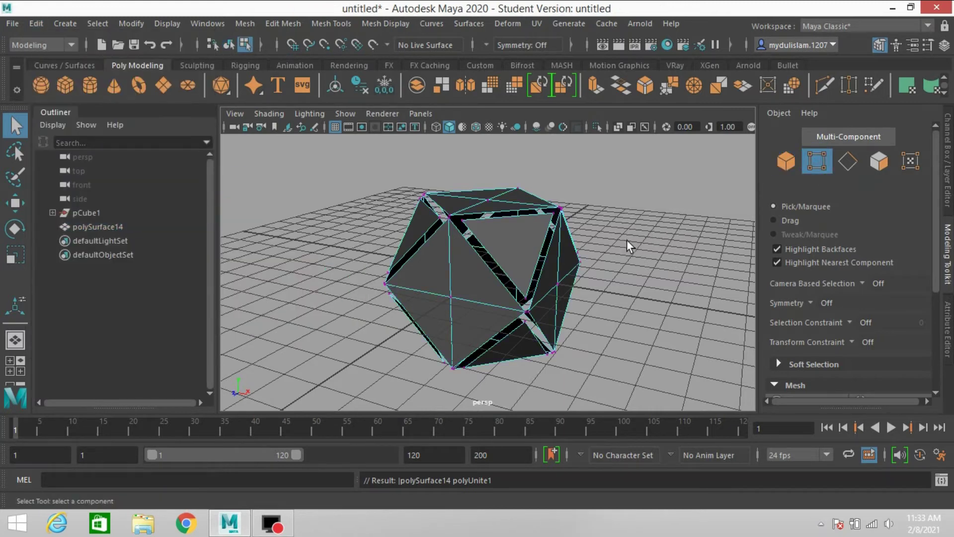
pyautogui.keyDown('alt'); pyautogui.moveTo(627, 240); pyautogui.dragTo(542, 259); pyautogui.keyUp('alt')
pyautogui.scroll(2, 543, 254)
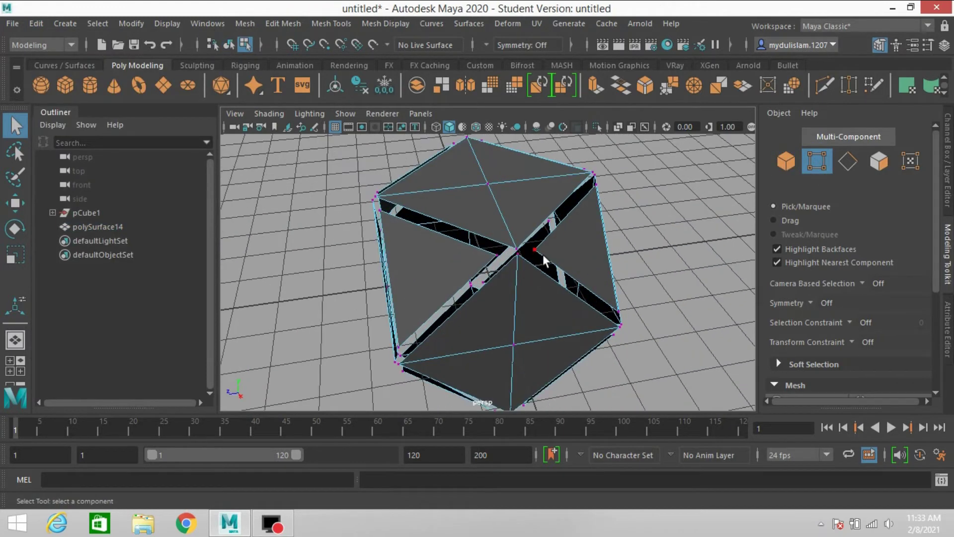
pyautogui.click(541, 251)
pyautogui.keyDown('shift'); pyautogui.click(514, 248); pyautogui.keyUp('shift')
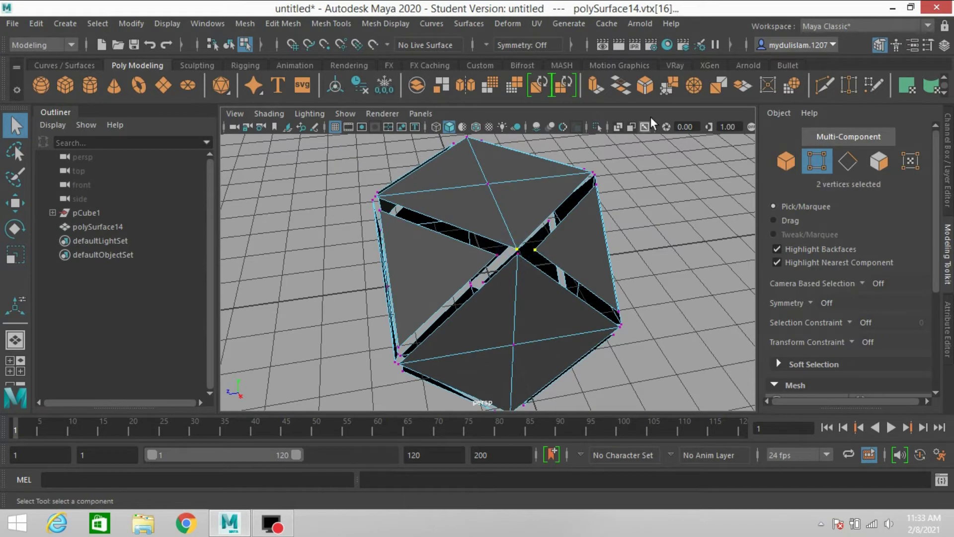
pyautogui.click(282, 23)
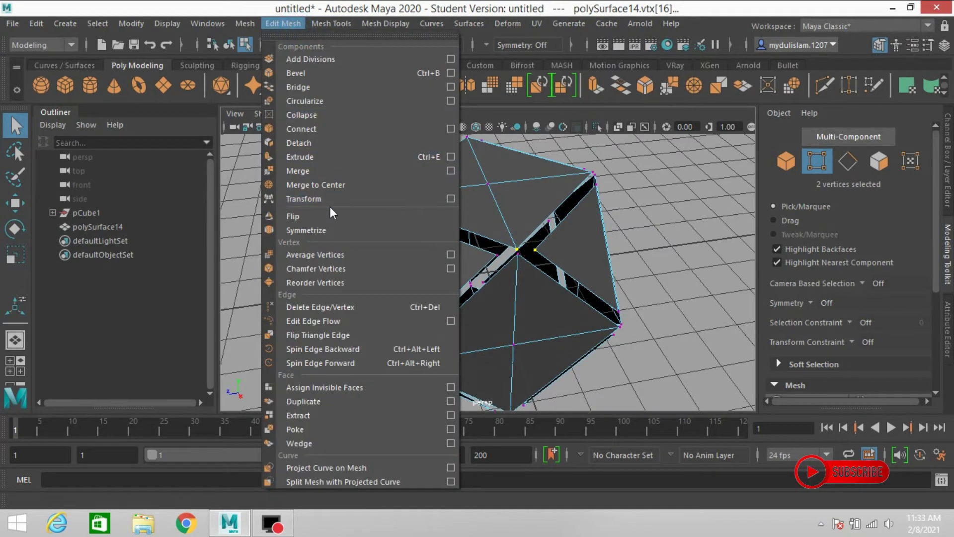
pyautogui.click(304, 169)
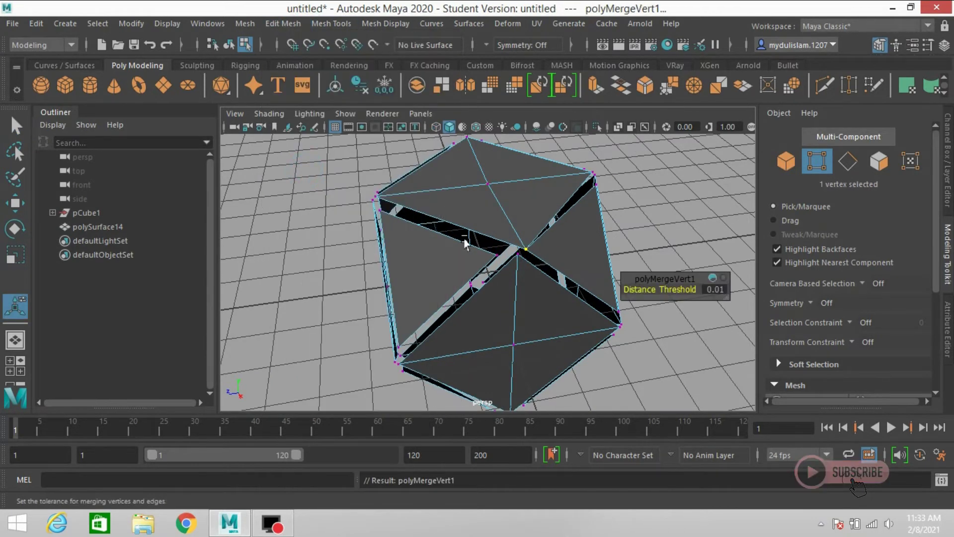
# Step: Merge the other two loose vertices at the same corner into the merged vertex, one at a time
pyautogui.click(514, 255)
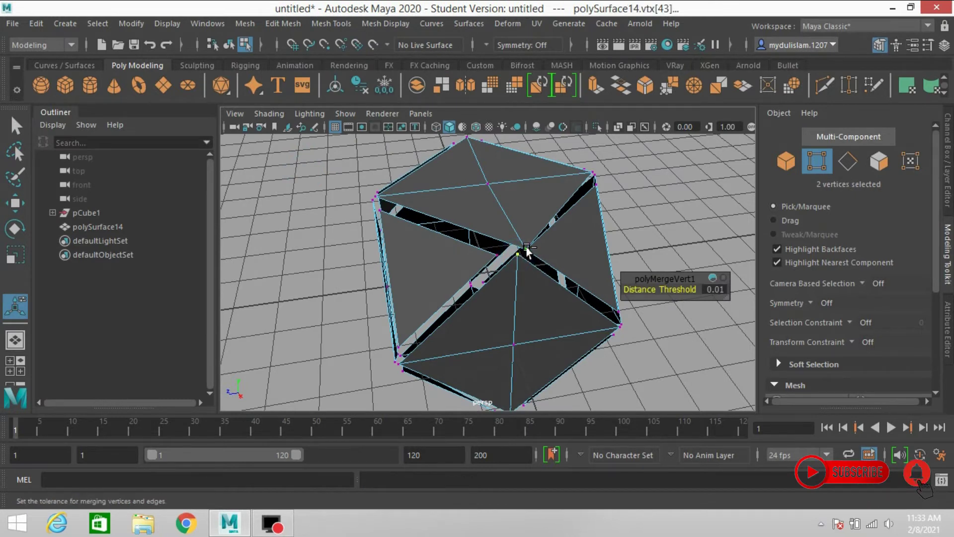
pyautogui.keyDown('shift'); pyautogui.click(525, 248); pyautogui.keyUp('shift')
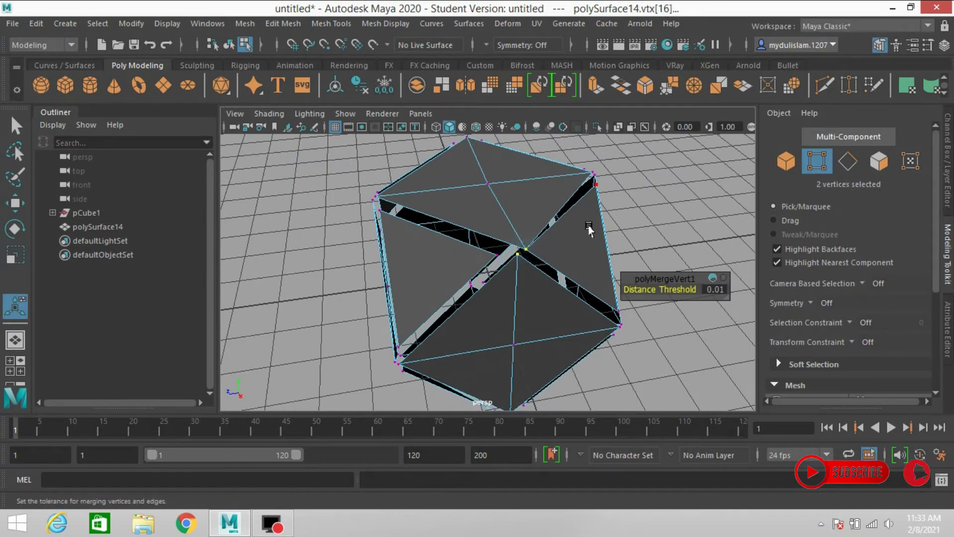
pyautogui.click(672, 89)
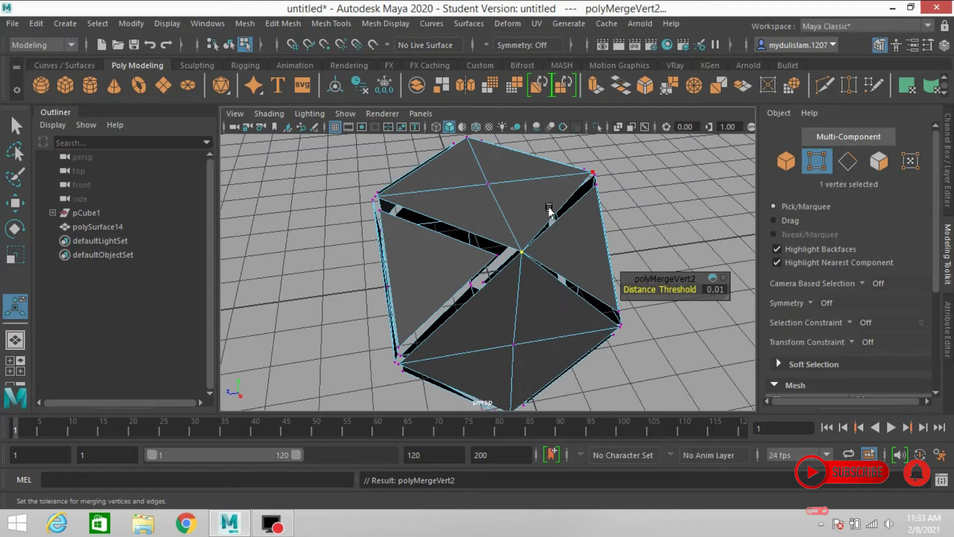
pyautogui.keyDown('shift'); pyautogui.click(496, 255); pyautogui.keyUp('shift')
pyautogui.click(667, 89)
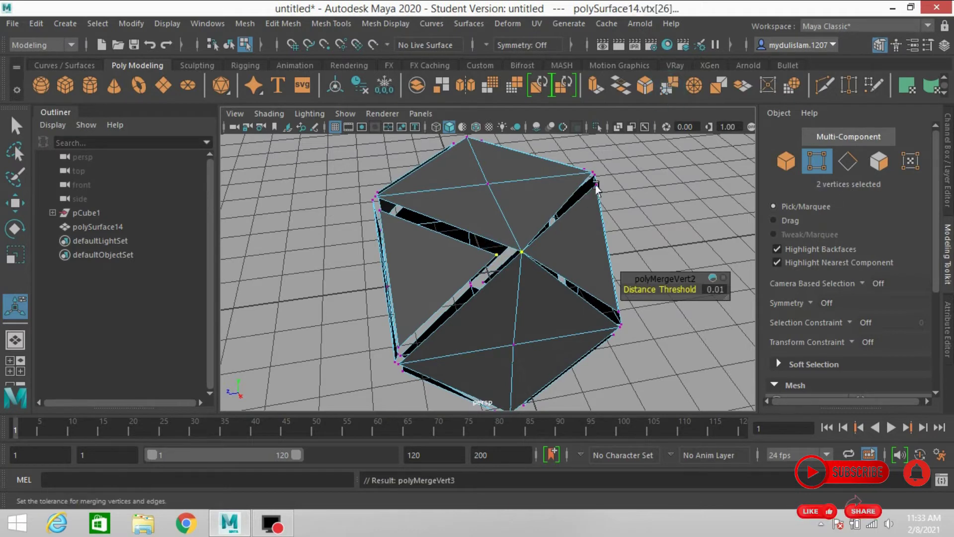
# Step: Merge the loose vertices at every remaining corner of the inner mesh to close all gaps between its panels
pyautogui.keyDown('alt'); pyautogui.moveTo(603, 196); pyautogui.dragTo(510, 219); pyautogui.keyUp('alt')
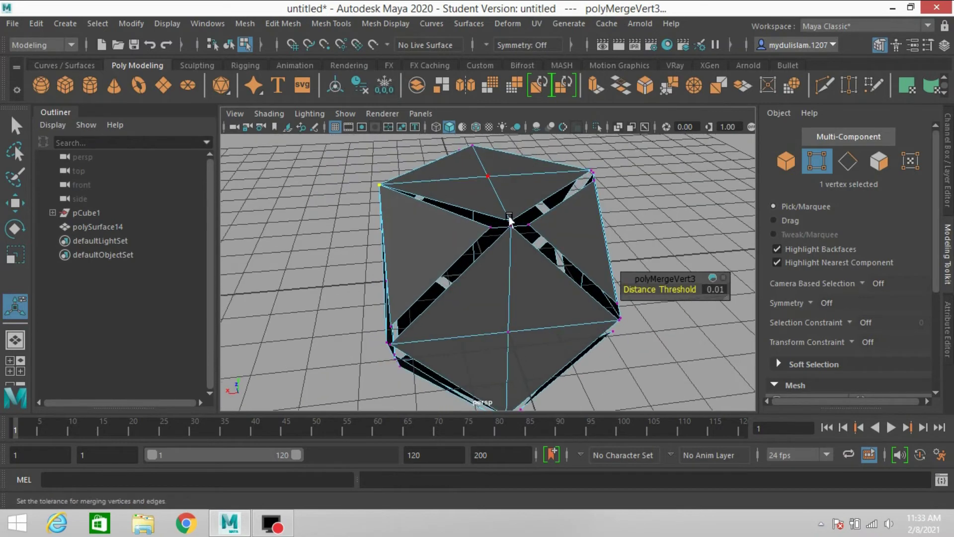
pyautogui.keyDown('alt'); pyautogui.moveTo(567, 234); pyautogui.dragTo(486, 235); pyautogui.keyUp('alt')
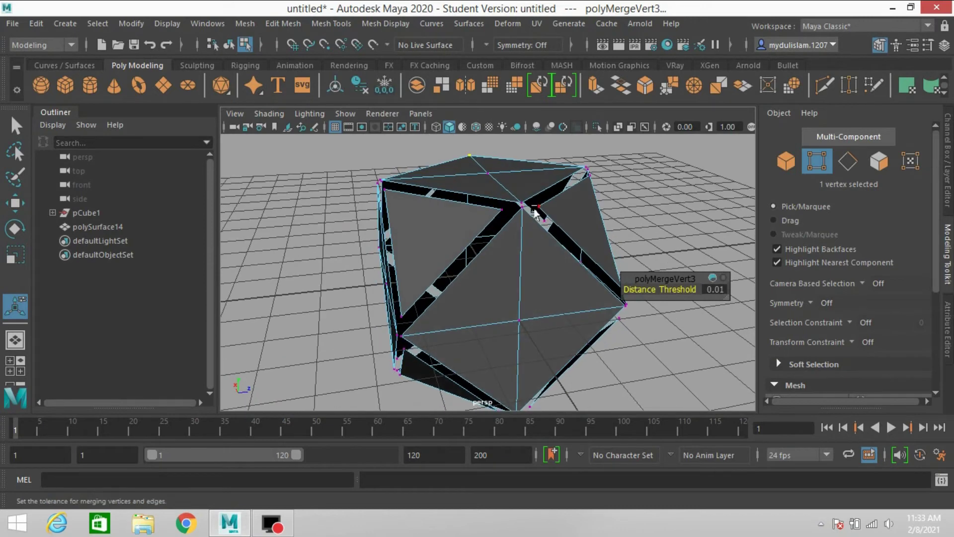
pyautogui.moveTo(532, 210); pyautogui.dragTo(509, 190)
pyautogui.click(669, 89)
pyautogui.keyDown('alt'); pyautogui.moveTo(614, 227); pyautogui.dragTo(500, 230); pyautogui.keyUp('alt')
pyautogui.click(670, 90)
pyautogui.keyDown('alt'); pyautogui.moveTo(580, 260); pyautogui.dragTo(512, 208); pyautogui.keyUp('alt')
pyautogui.click(669, 89)
pyautogui.moveTo(531, 259); pyautogui.dragTo(492, 298)
pyautogui.click(669, 89)
pyautogui.scroll(-3, 588, 230)
pyautogui.keyDown('alt'); pyautogui.moveTo(587, 231); pyautogui.dragTo(588, 278); pyautogui.keyUp('alt')
pyautogui.moveTo(519, 278); pyautogui.dragTo(479, 311)
pyautogui.click(669, 88)
pyautogui.click(669, 87)
pyautogui.moveTo(626, 199); pyautogui.dragTo(537, 199)
pyautogui.click(669, 87)
pyautogui.keyDown('alt'); pyautogui.moveTo(486, 242); pyautogui.dragTo(529, 294); pyautogui.keyUp('alt')
pyautogui.click(669, 89)
pyautogui.keyDown('alt'); pyautogui.moveTo(517, 248); pyautogui.dragTo(551, 154); pyautogui.keyUp('alt')
pyautogui.moveTo(526, 253); pyautogui.dragTo(500, 279)
pyautogui.click(669, 89)
pyautogui.keyDown('alt'); pyautogui.moveTo(479, 238); pyautogui.dragTo(560, 164); pyautogui.keyUp('alt')
pyautogui.click(669, 89)
pyautogui.keyDown('alt'); pyautogui.moveTo(479, 302); pyautogui.dragTo(517, 258); pyautogui.keyUp('alt')
pyautogui.moveTo(502, 268); pyautogui.dragTo(470, 288)
pyautogui.click(671, 92)
pyautogui.keyDown('alt'); pyautogui.moveTo(547, 224); pyautogui.dragTo(487, 279); pyautogui.keyUp('alt')
pyautogui.moveTo(472, 277); pyautogui.dragTo(437, 290)
pyautogui.click(665, 91)
pyautogui.keyDown('alt'); pyautogui.moveTo(585, 207); pyautogui.dragTo(502, 258); pyautogui.keyUp('alt')
pyautogui.moveTo(506, 259)
pyautogui.mouseDown()
pyautogui.moveTo(522, 271)
pyautogui.moveTo(509, 266)
pyautogui.mouseUp()
pyautogui.click(665, 91)
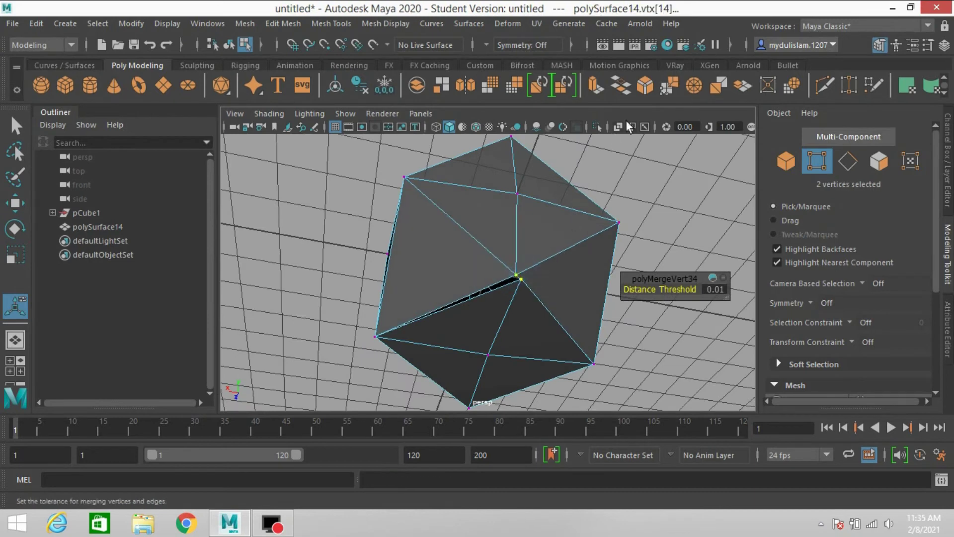
pyautogui.click(669, 88)
# Step: Return the closed inner solid to object mode and delete its construction history
pyautogui.keyDown('alt'); pyautogui.moveTo(625, 237); pyautogui.dragTo(483, 292); pyautogui.keyUp('alt')
pyautogui.scroll(-3, 506, 315)
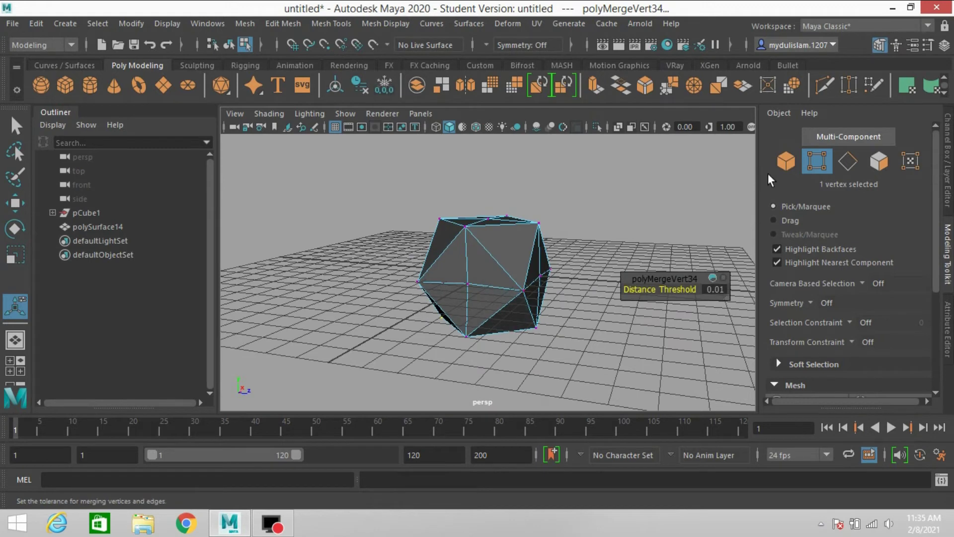
pyautogui.click(780, 167)
pyautogui.keyDown('alt'); pyautogui.moveTo(589, 287); pyautogui.dragTo(606, 276); pyautogui.keyUp('alt')
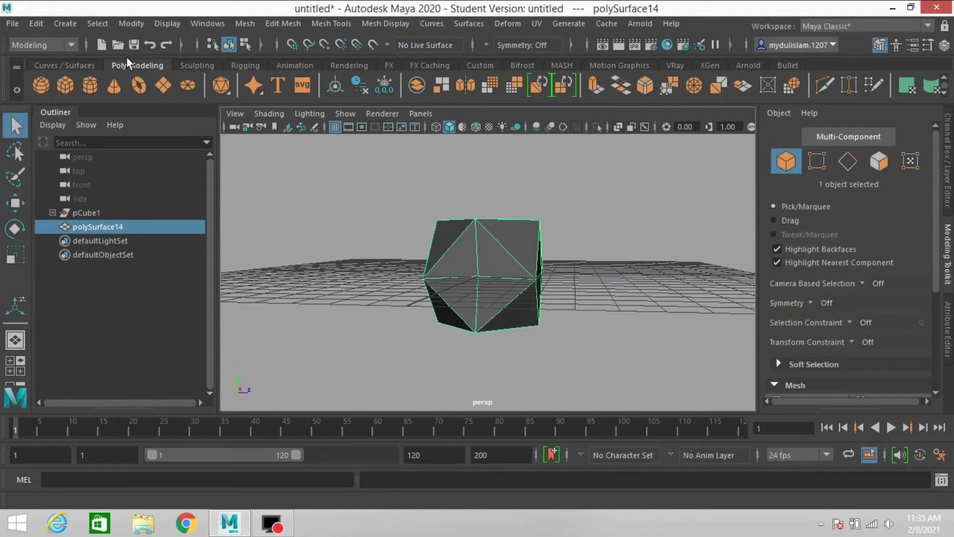
pyautogui.click(35, 22)
pyautogui.moveTo(192, 185)
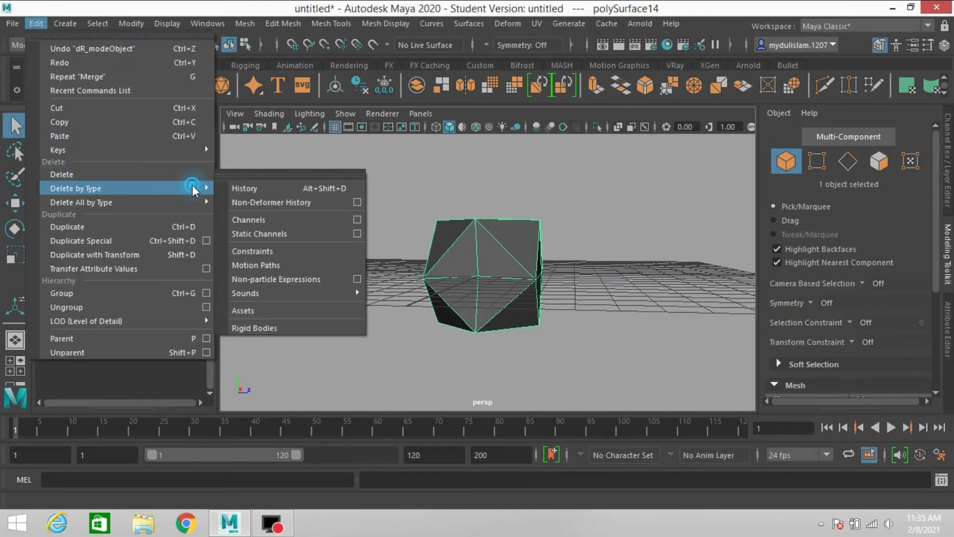
pyautogui.click(246, 189)
pyautogui.moveTo(353, 241)
pyautogui.keyDown('alt'); pyautogui.mouseDown()
pyautogui.moveTo(394, 244)
pyautogui.moveTo(367, 248)
pyautogui.mouseUp(); pyautogui.keyUp('alt')
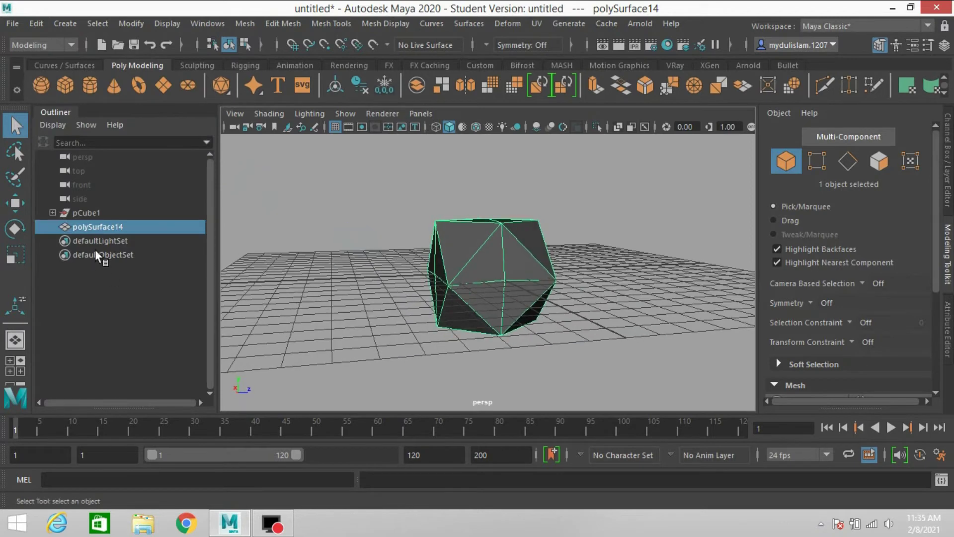
# Step: Unhide the outer frame mesh polySurface15 nested under pCube1
pyautogui.click(53, 213)
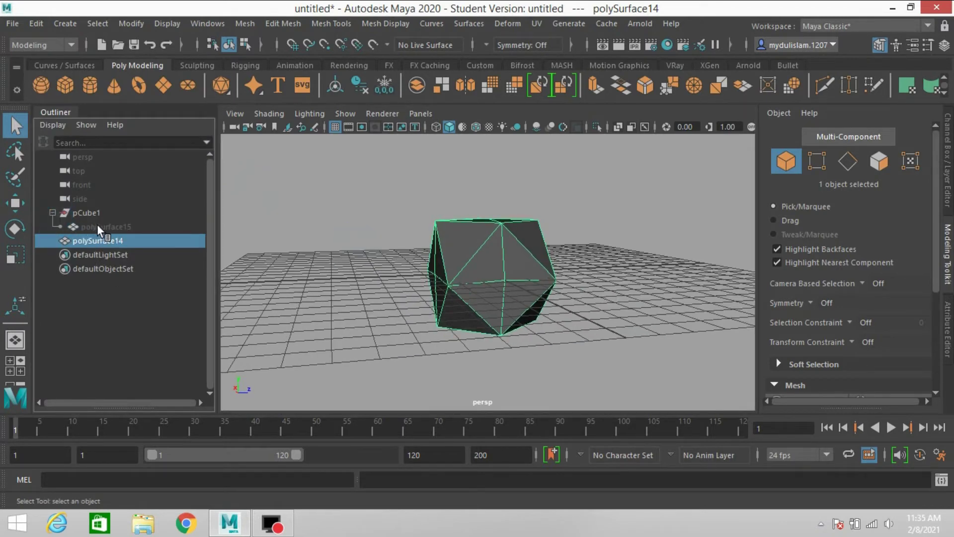
pyautogui.click(97, 226)
pyautogui.press('h')
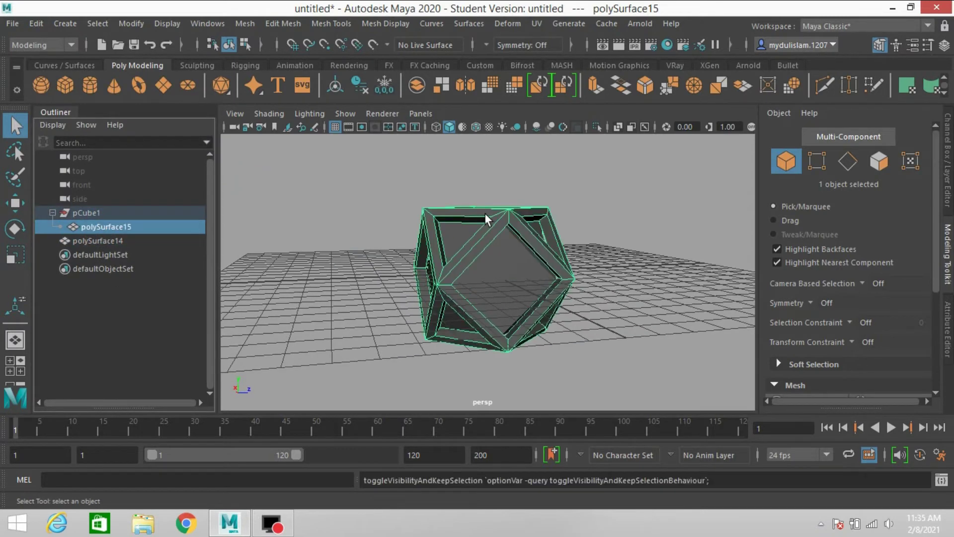
# Step: Centre the inner solid's pivot and scale it down uniformly to about 0.796 inside the frame
pyautogui.click(514, 280)
pyautogui.keyDown('alt'); pyautogui.moveTo(590, 284); pyautogui.dragTo(521, 311); pyautogui.keyUp('alt')
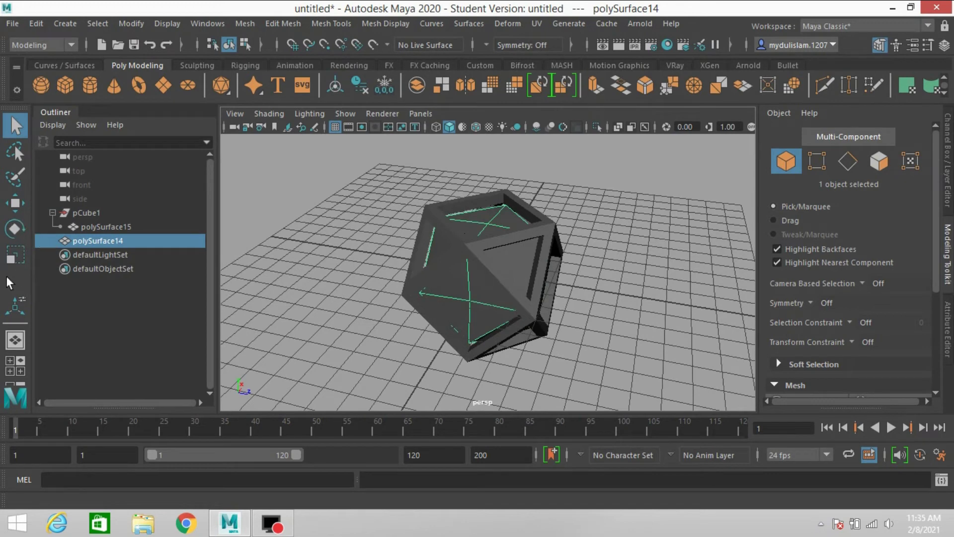
pyautogui.click(17, 256)
pyautogui.keyDown('alt'); pyautogui.moveTo(520, 299); pyautogui.dragTo(420, 239); pyautogui.keyUp('alt')
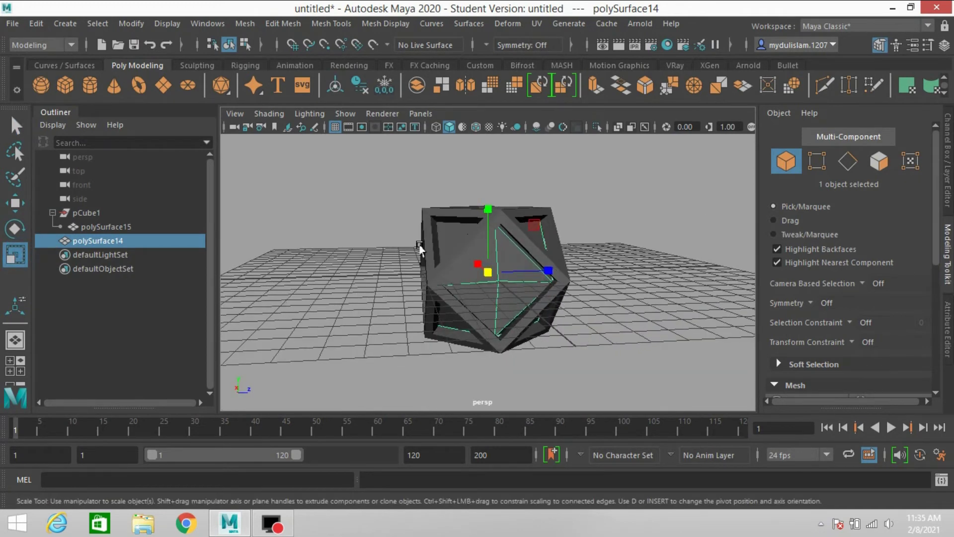
pyautogui.click(132, 22)
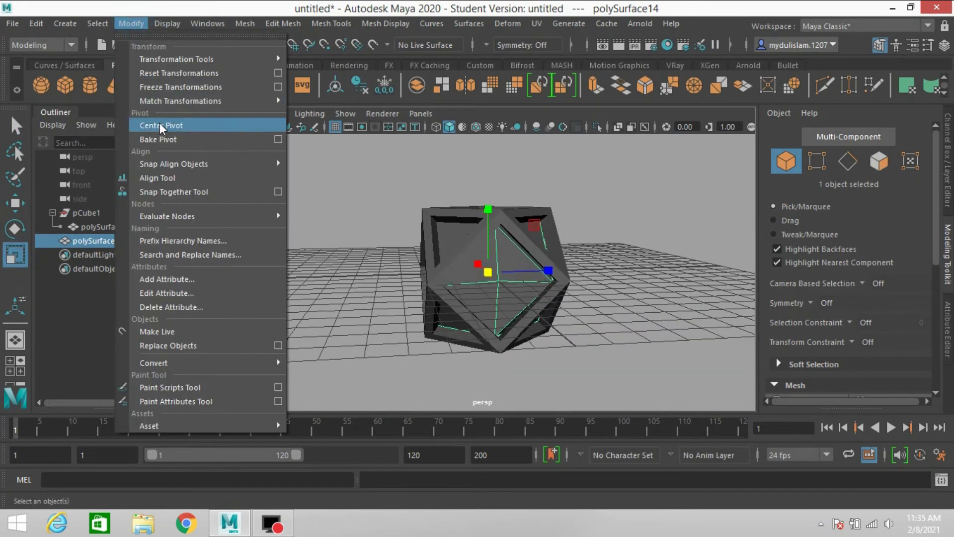
pyautogui.click(165, 125)
pyautogui.keyDown('alt'); pyautogui.moveTo(499, 277); pyautogui.dragTo(466, 307); pyautogui.keyUp('alt')
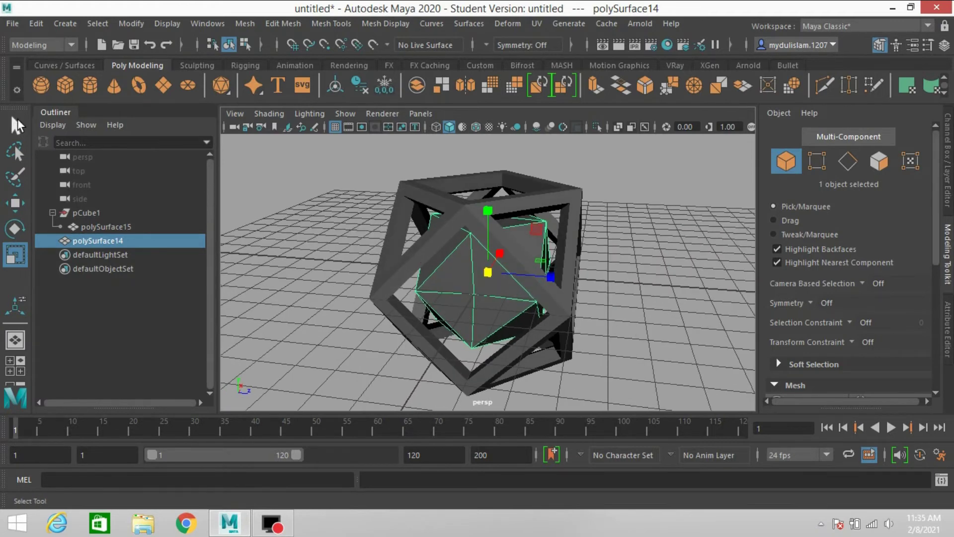
# Step: Assign a new Blinn material to the outer frame
pyautogui.press('q')
pyautogui.click(523, 204)
pyautogui.press('f')
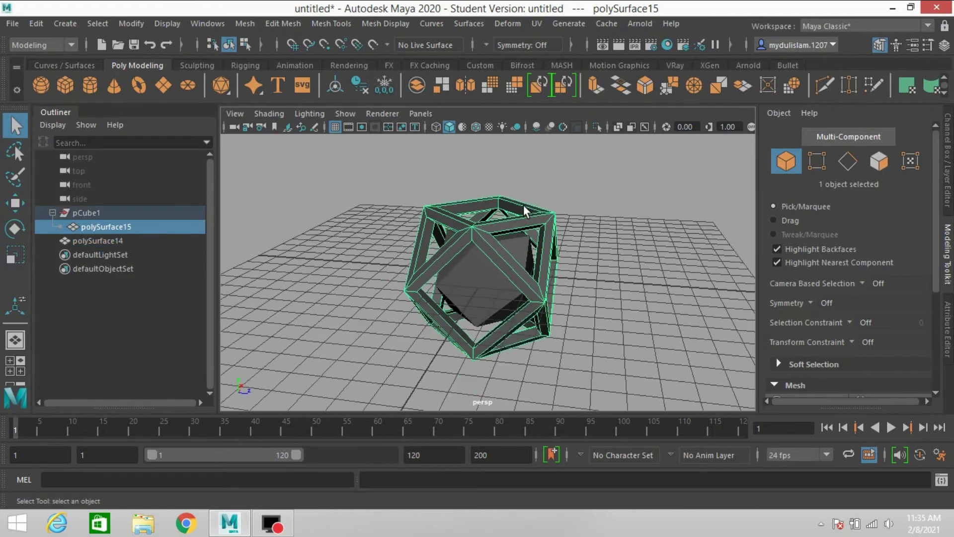
pyautogui.keyDown('alt'); pyautogui.moveTo(552, 231); pyautogui.dragTo(503, 240); pyautogui.keyUp('alt')
pyautogui.moveTo(502, 231); pyautogui.dragTo(524, 493, button='right')
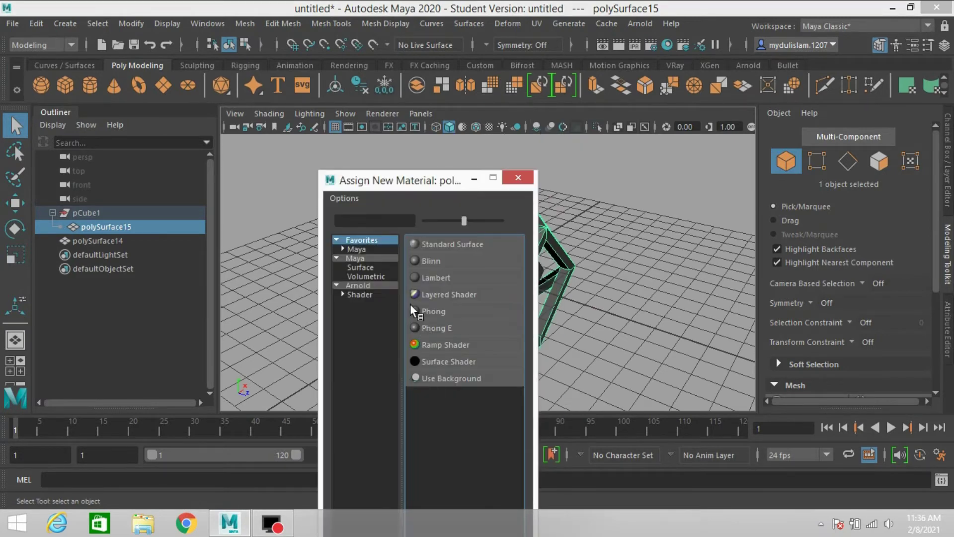
pyautogui.click(428, 261)
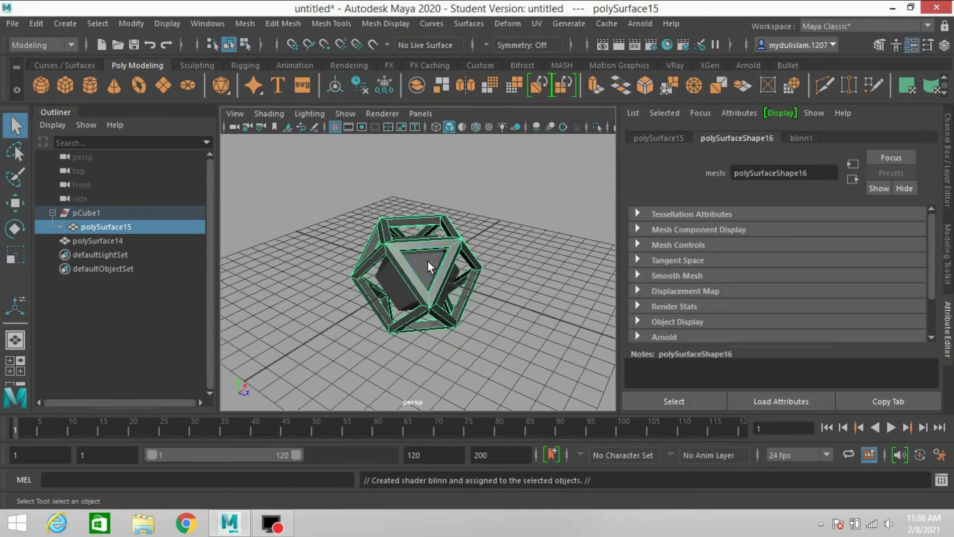
# Step: Set the frame's Blinn color to a dark blue with hue 240 and saturation 0.942, lowering its value
pyautogui.click(812, 138)
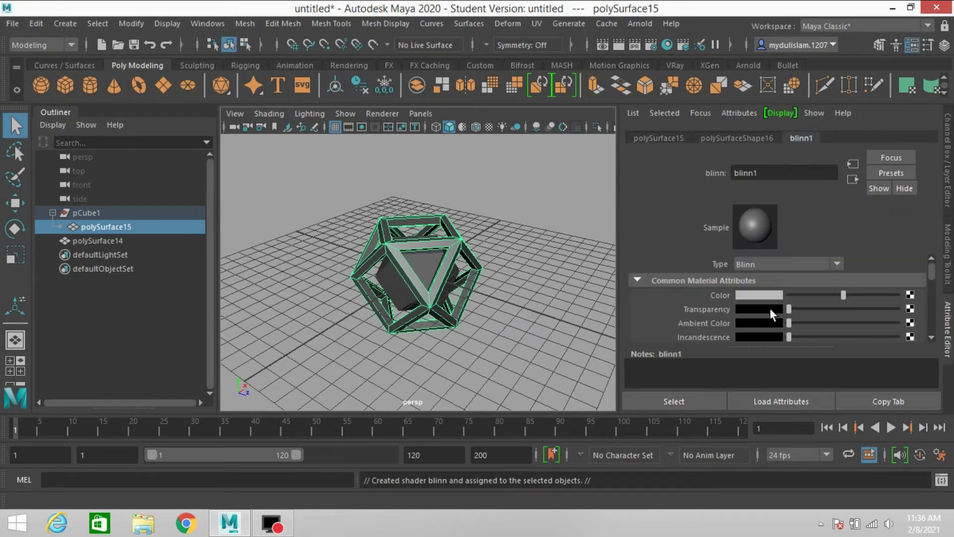
pyautogui.click(767, 295)
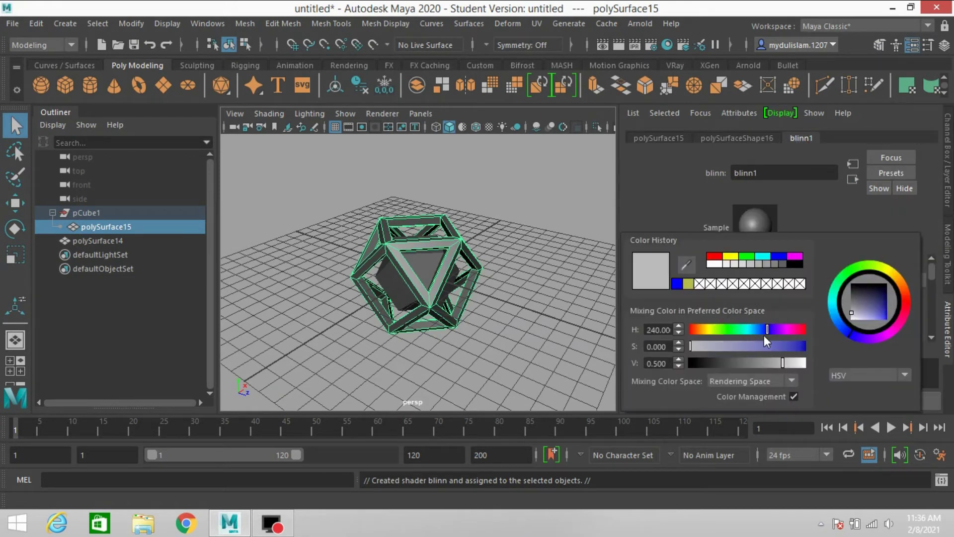
pyautogui.click(797, 347)
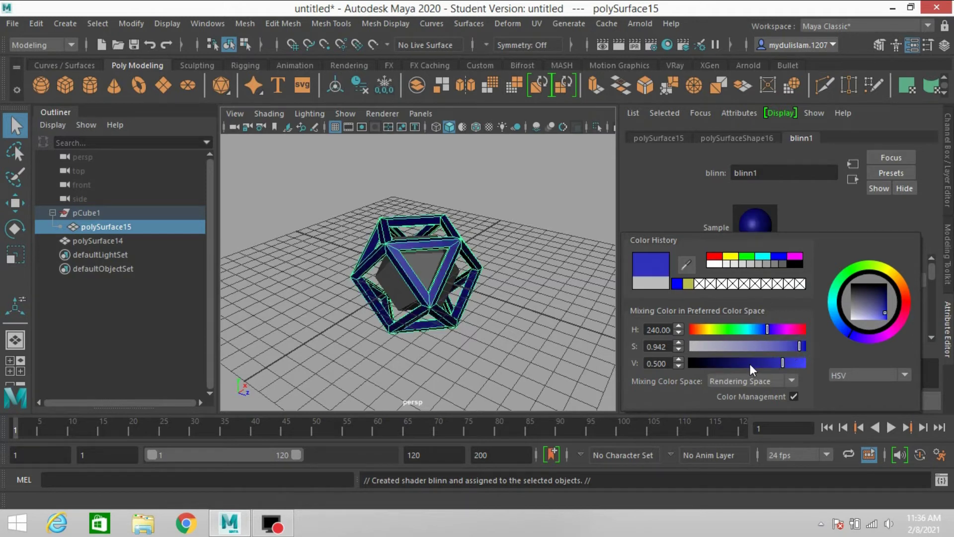
pyautogui.moveTo(754, 367)
pyautogui.mouseDown()
pyautogui.moveTo(739, 359)
pyautogui.moveTo(766, 364)
pyautogui.mouseUp()
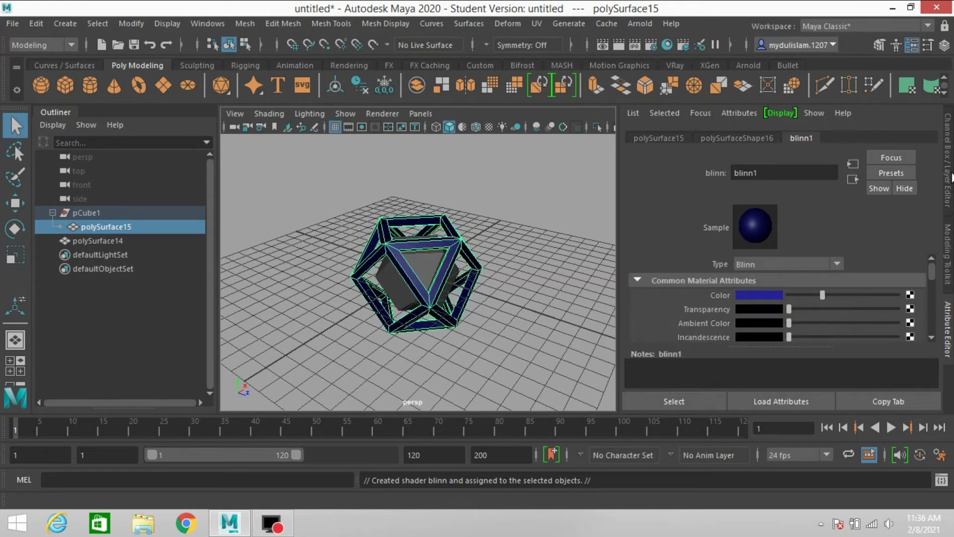
pyautogui.click(950, 176)
# Step: Assign a new Phong material to the inner solid
pyautogui.click(496, 264)
pyautogui.keyDown('alt'); pyautogui.moveTo(548, 310); pyautogui.dragTo(603, 287); pyautogui.keyUp('alt')
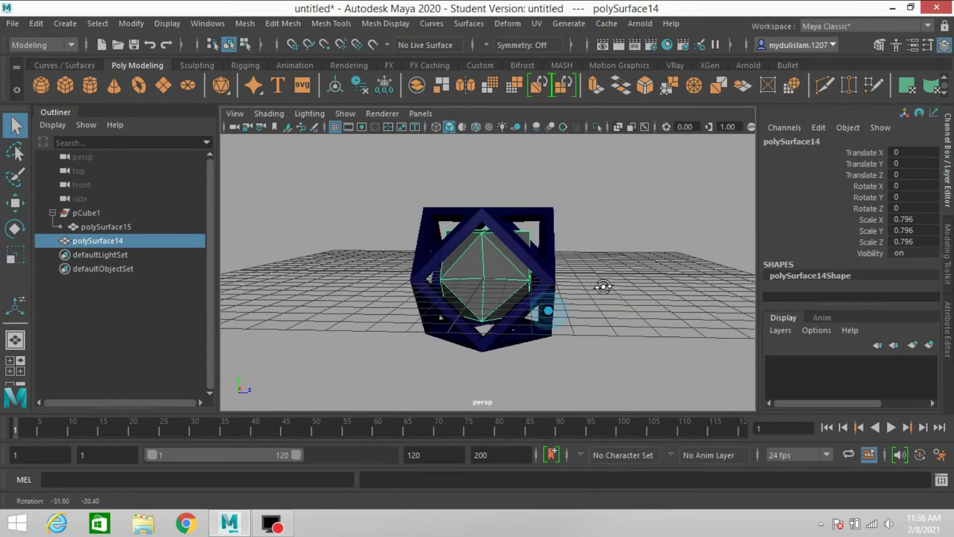
pyautogui.moveTo(470, 267); pyautogui.dragTo(471, 490, button='right')
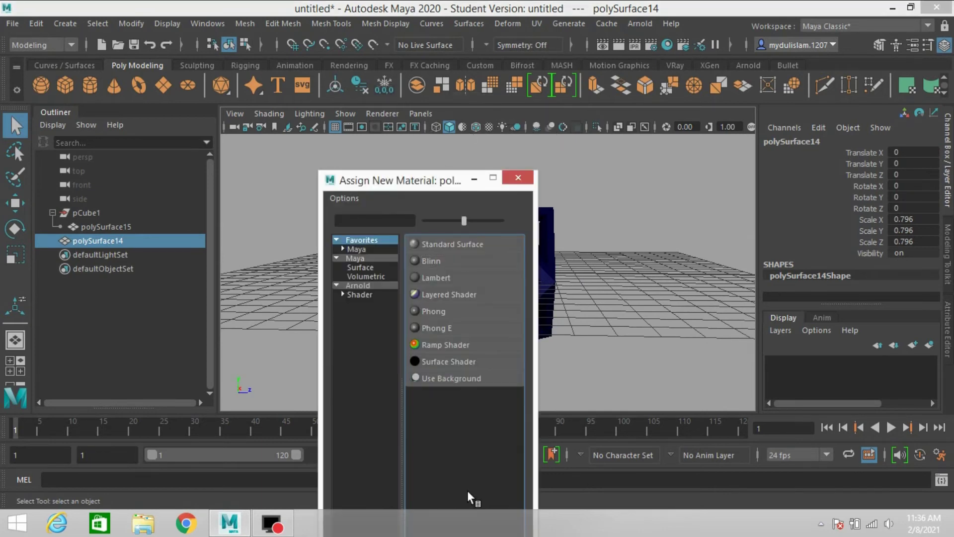
pyautogui.click(461, 308)
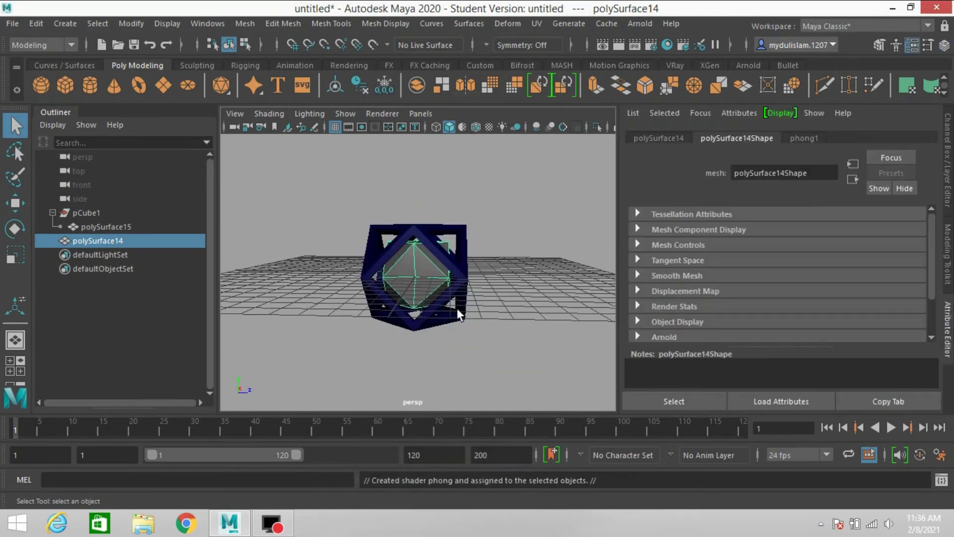
# Step: Set the inner solid's Phong color to the pure red preset and close its material attributes
pyautogui.click(803, 138)
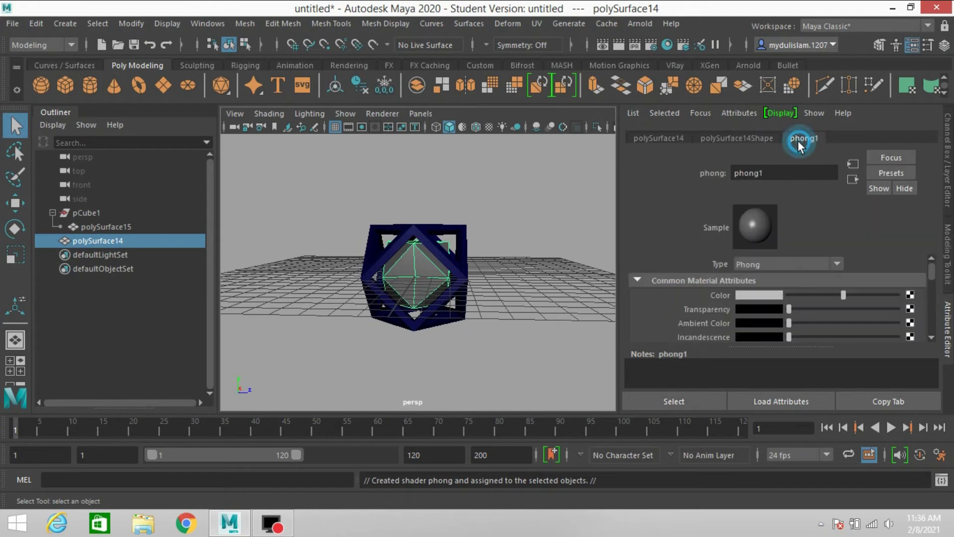
pyautogui.click(751, 293)
pyautogui.click(697, 255)
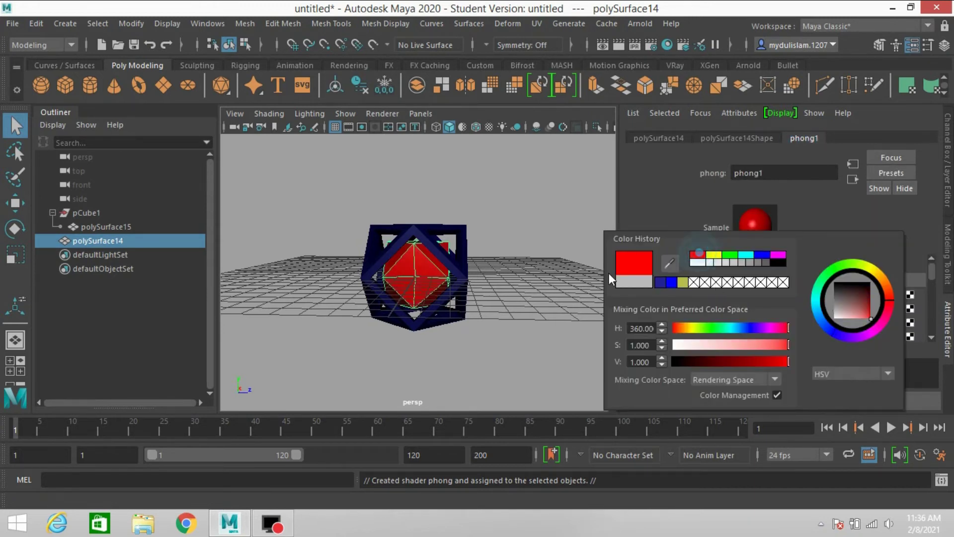
pyautogui.hotkey('ctrl', 'a')
# Step: Raise the outer frame and inner solid together along Y by about 3.76 units above the grid
pyautogui.scroll(-4, 660, 258)
pyautogui.moveTo(695, 243); pyautogui.dragTo(626, 272)
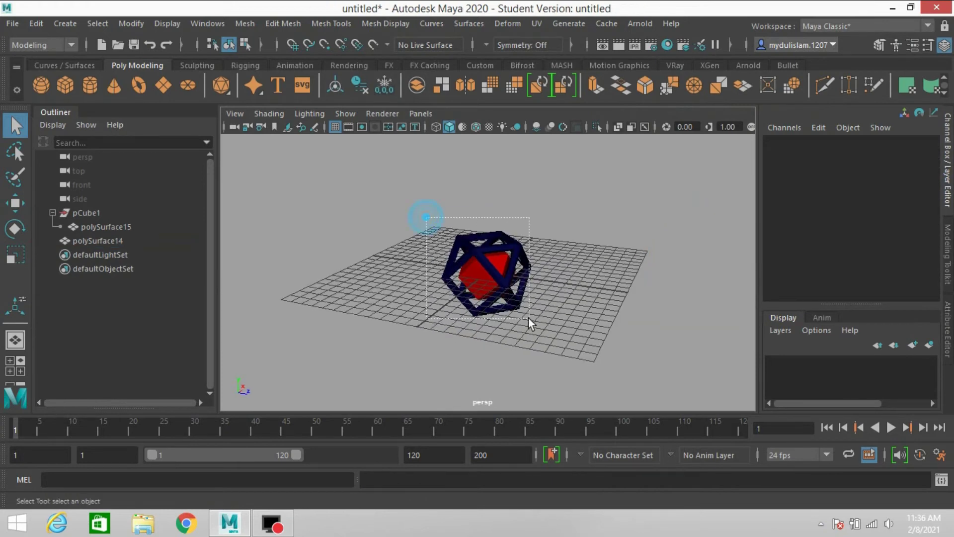
pyautogui.moveTo(529, 318); pyautogui.dragTo(528, 319)
pyautogui.click(14, 204)
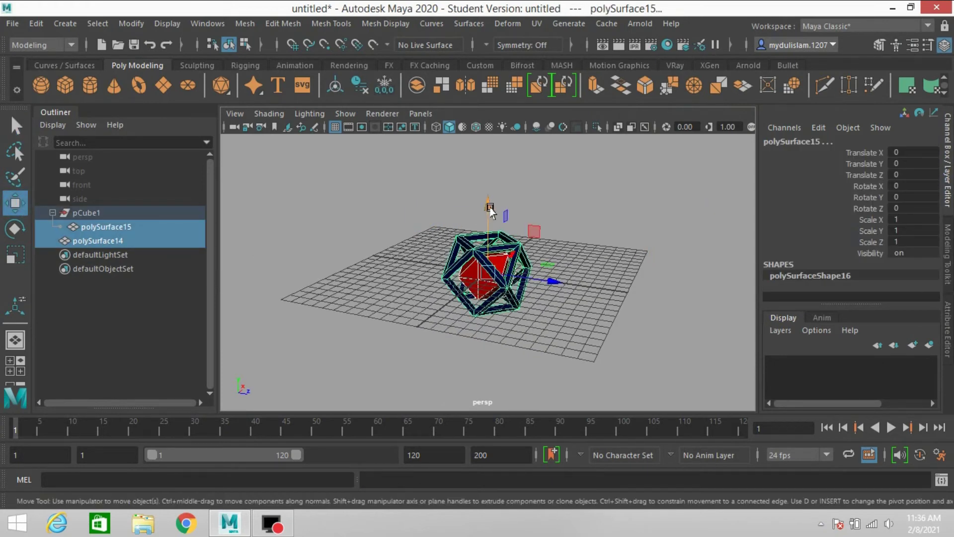
pyautogui.moveTo(490, 214); pyautogui.dragTo(488, 162)
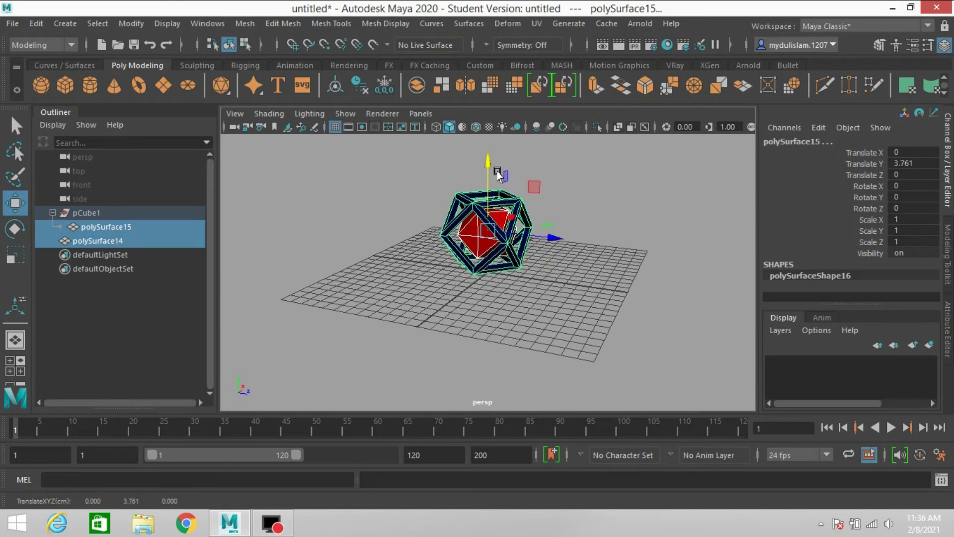
# Step: Freeze the transformations of the outer frame and inner solid together
pyautogui.scroll(3, 602, 244)
pyautogui.moveTo(607, 275)
pyautogui.keyDown('alt'); pyautogui.mouseDown()
pyautogui.moveTo(636, 271)
pyautogui.moveTo(624, 269)
pyautogui.mouseUp(); pyautogui.keyUp('alt')
pyautogui.scroll(-3, 650, 261)
pyautogui.scroll(4, 622, 273)
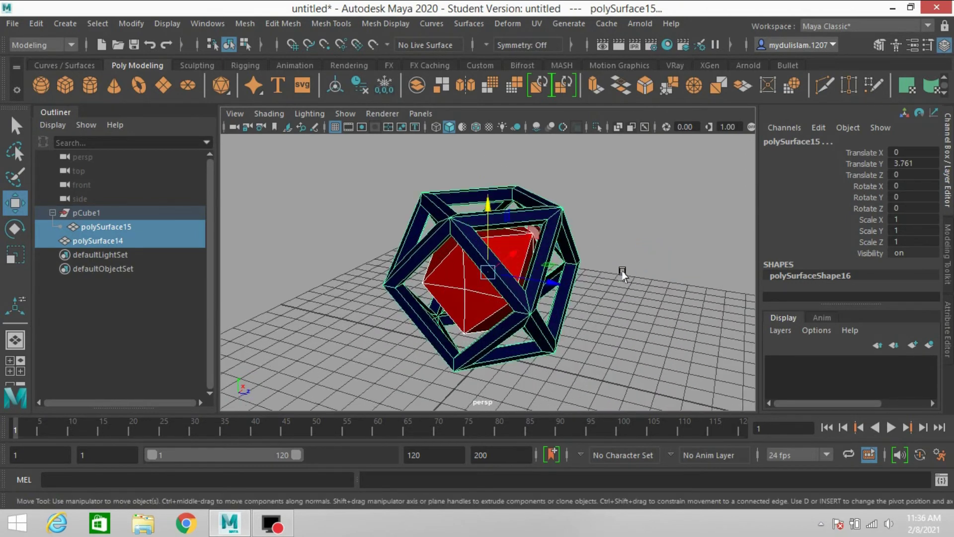
pyautogui.click(466, 232)
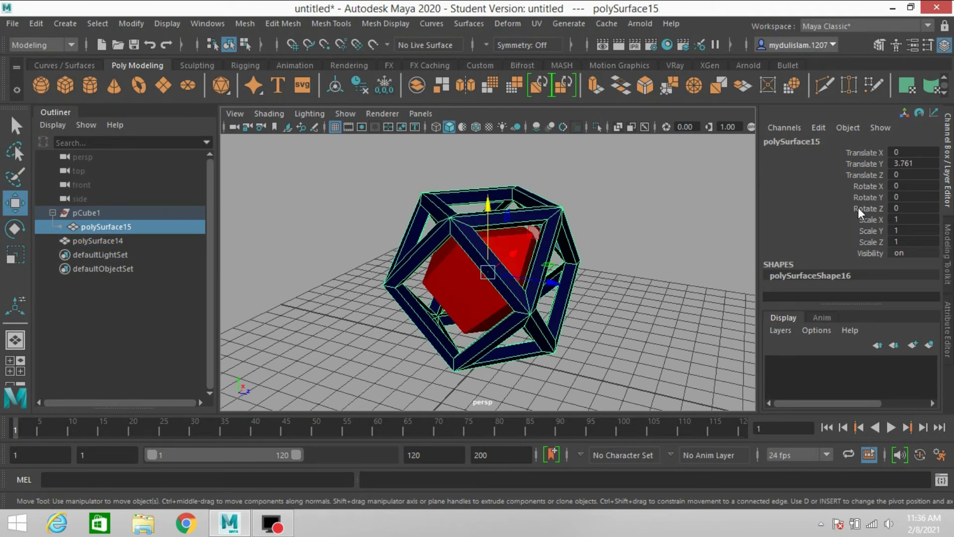
pyautogui.keyDown('shift'); pyautogui.click(452, 293); pyautogui.keyUp('shift')
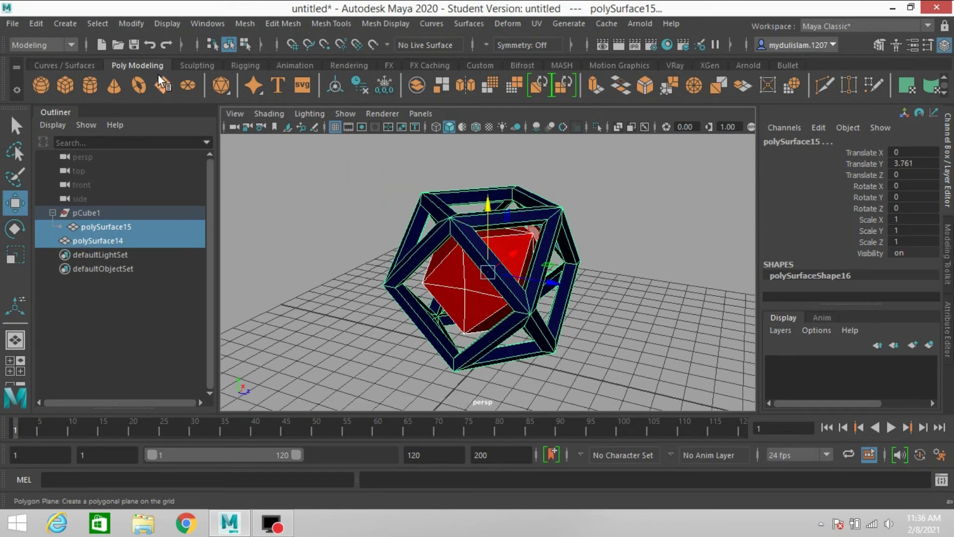
pyautogui.click(143, 26)
pyautogui.click(150, 87)
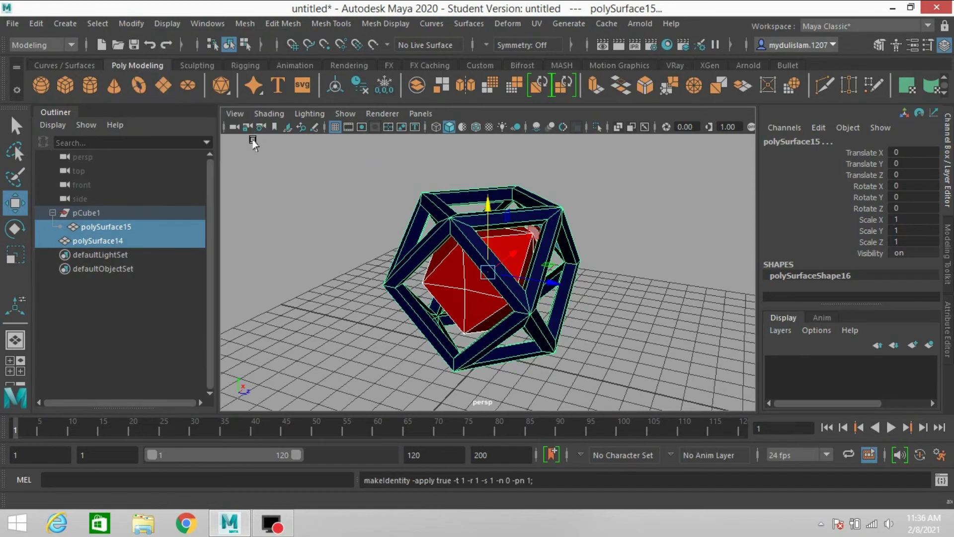
# Step: Extend the playback range to frame 200 and key the outer frame's X, Y and Z rotation at frame 1
pyautogui.click(443, 221)
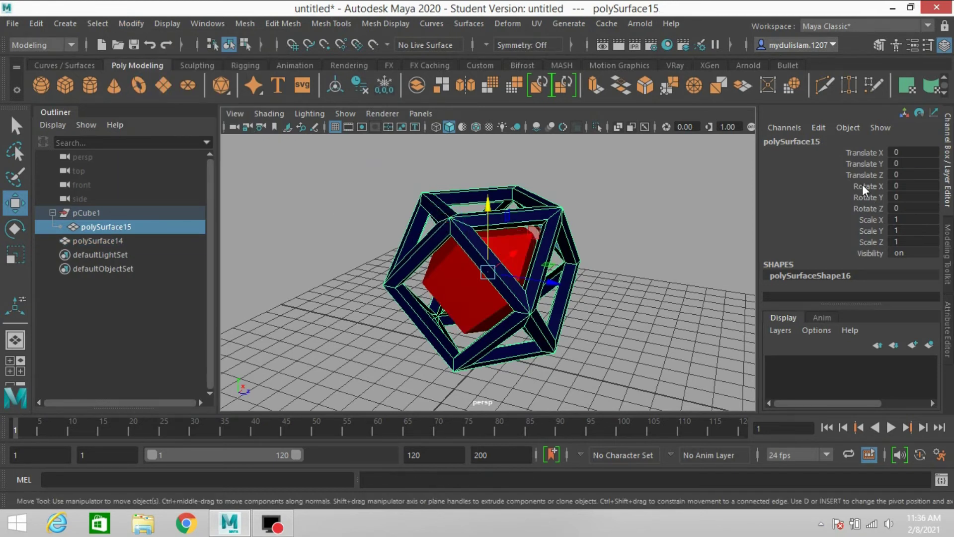
pyautogui.moveTo(863, 184); pyautogui.dragTo(863, 204)
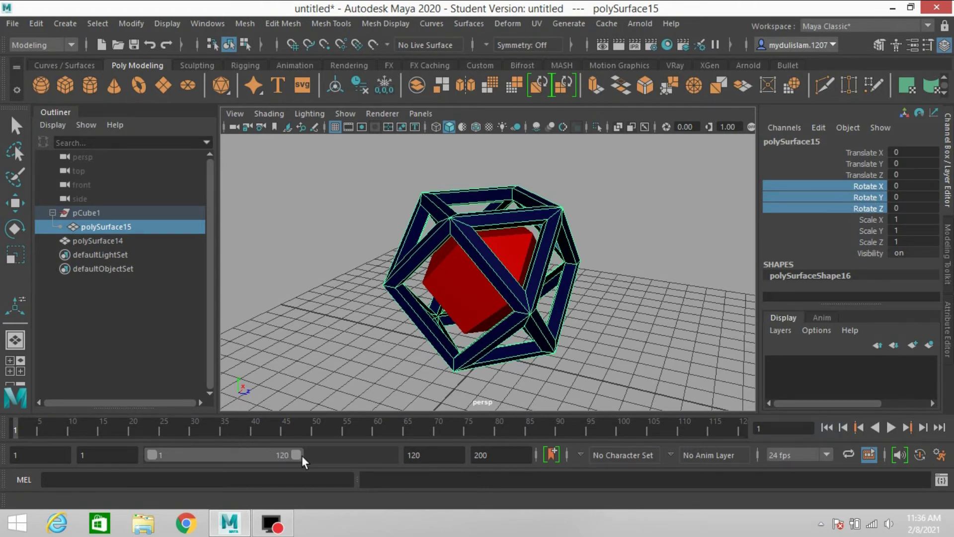
pyautogui.moveTo(298, 455); pyautogui.dragTo(393, 456)
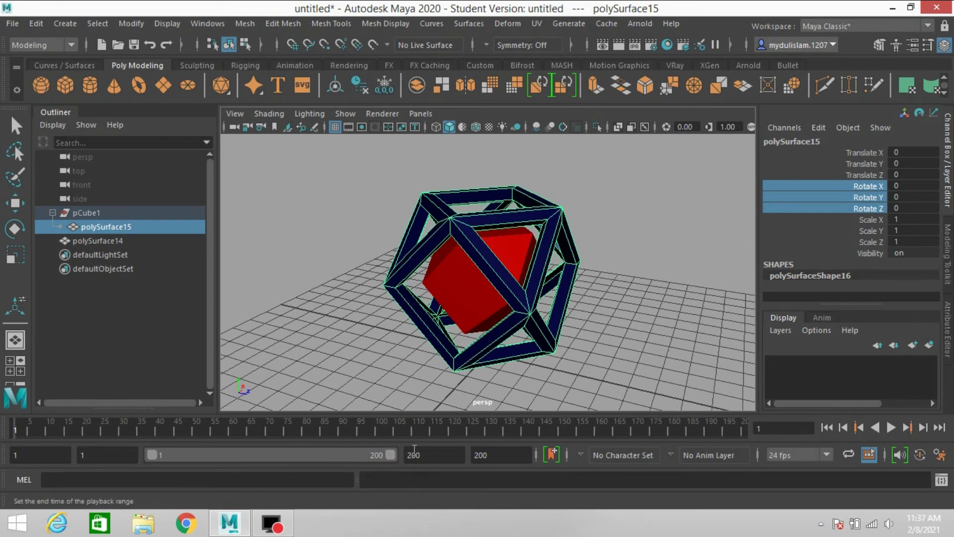
pyautogui.rightClick(815, 196)
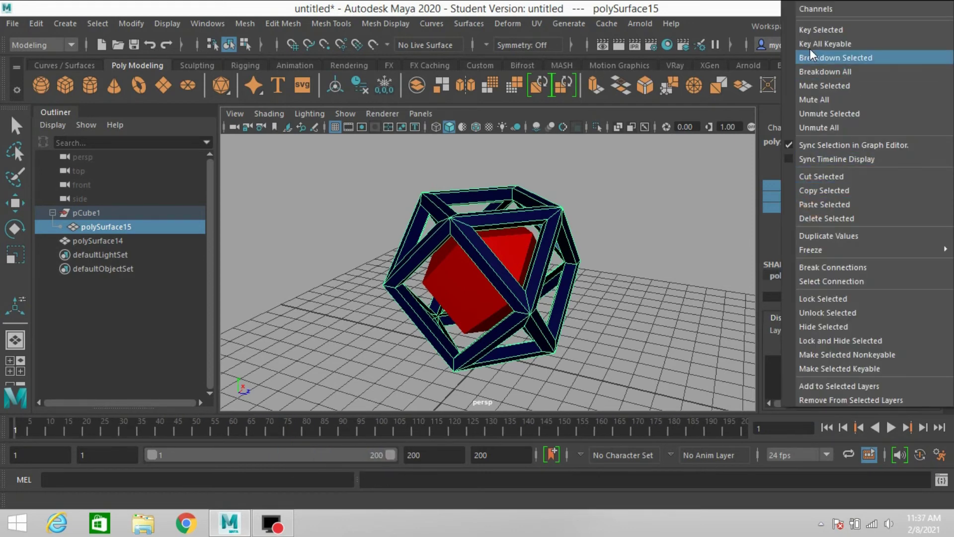
pyautogui.click(813, 30)
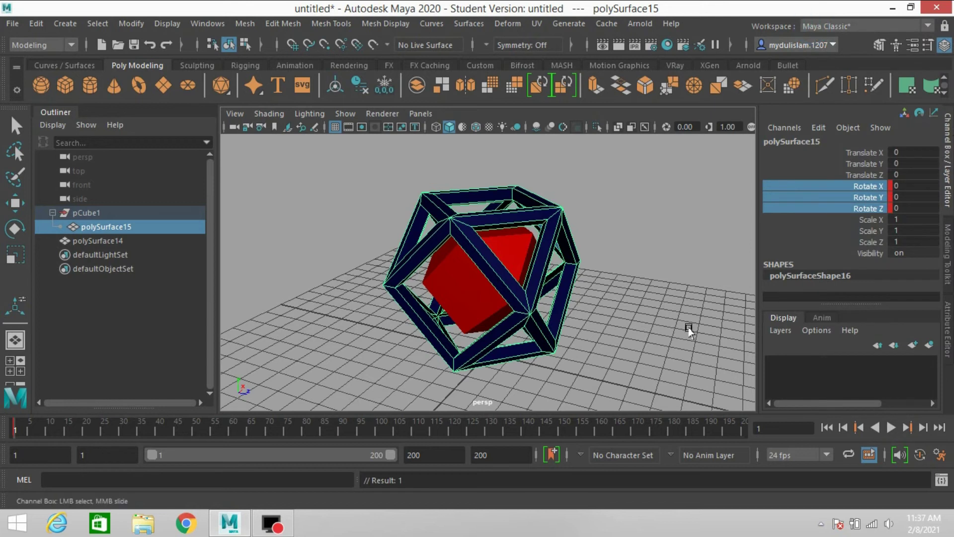
# Step: At frame 200, set the outer frame's X, Y and Z rotation to 360 and key all three channels
pyautogui.click(938, 427)
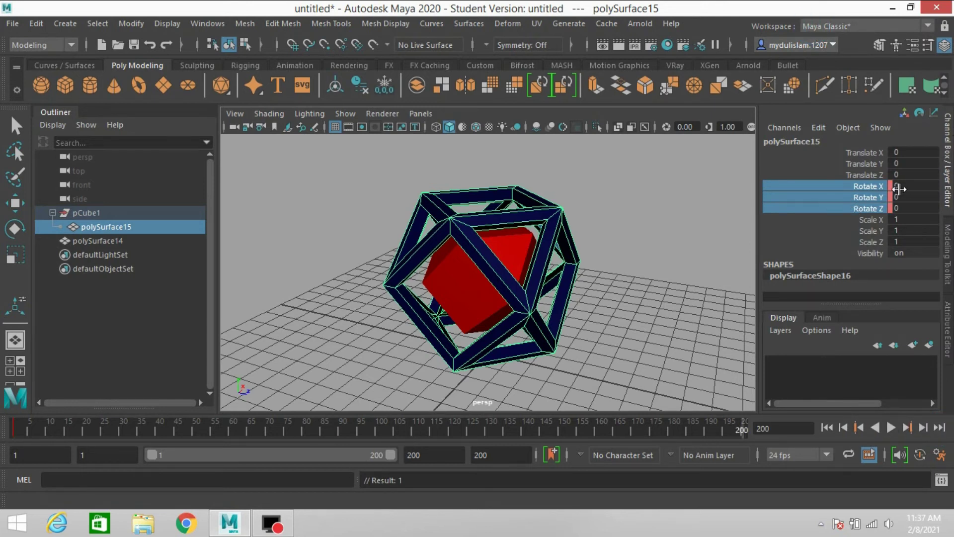
pyautogui.moveTo(899, 189); pyautogui.dragTo(902, 208)
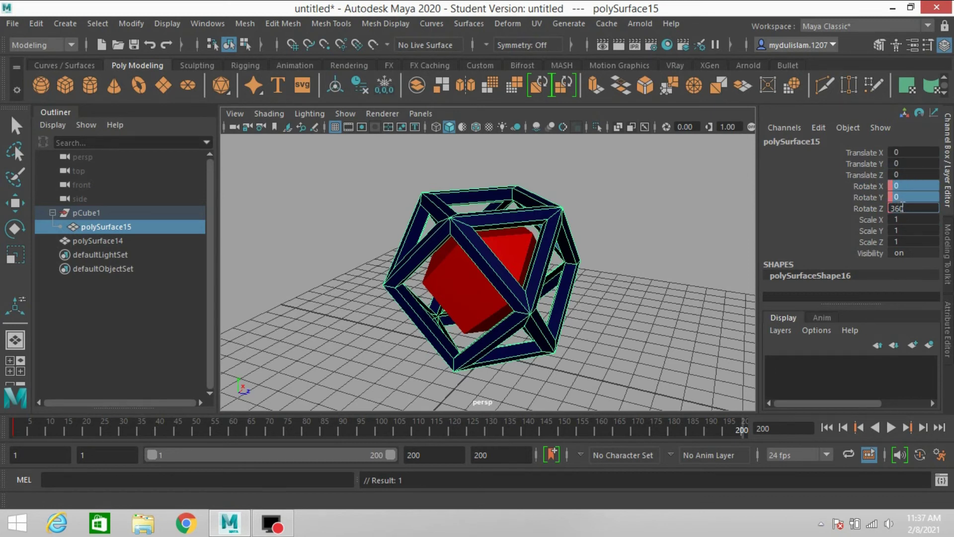
pyautogui.press('Return')
pyautogui.moveTo(863, 182); pyautogui.dragTo(863, 207)
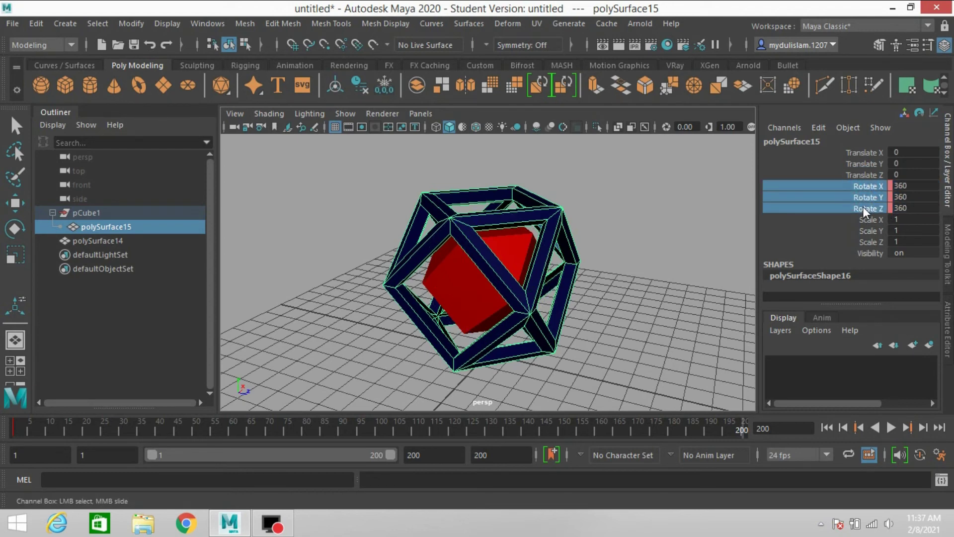
pyautogui.rightClick(863, 207)
pyautogui.click(820, 29)
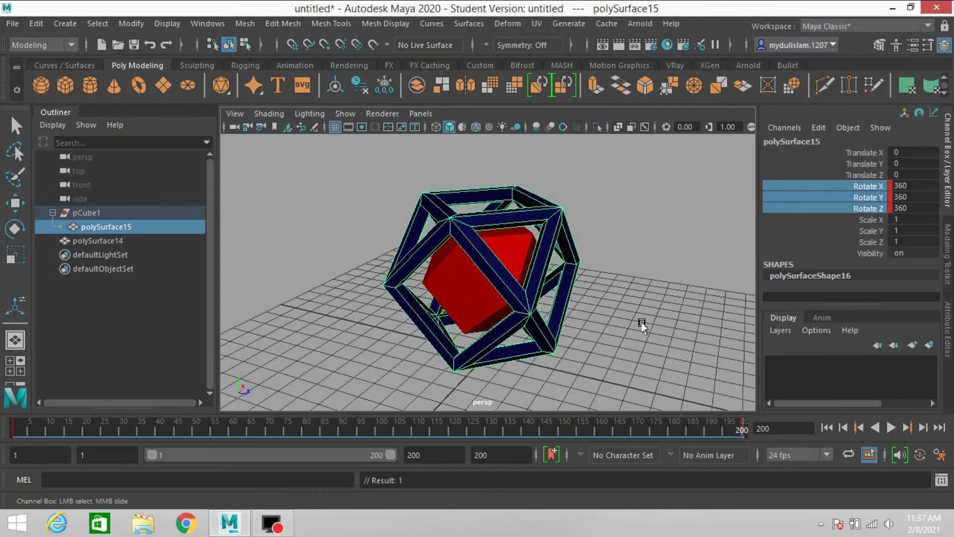
# Step: Key the red inner solid's X, Y and Z rotation at 0 on frame 1
pyautogui.click(463, 301)
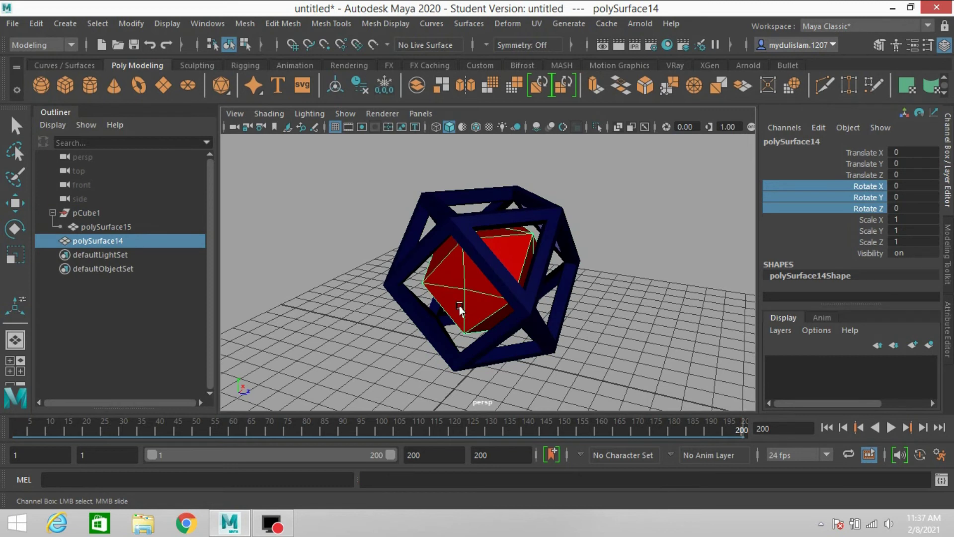
pyautogui.click(825, 427)
pyautogui.rightClick(849, 197)
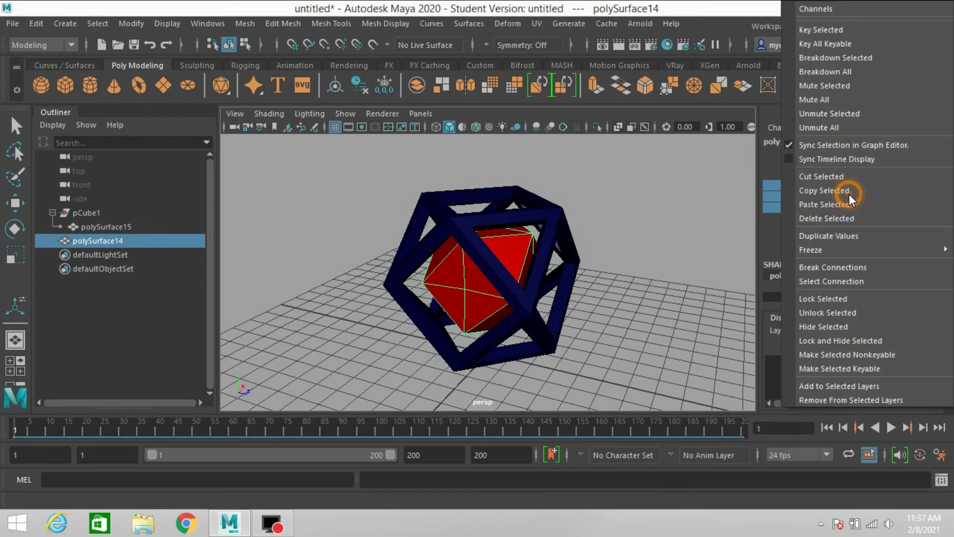
pyautogui.click(807, 25)
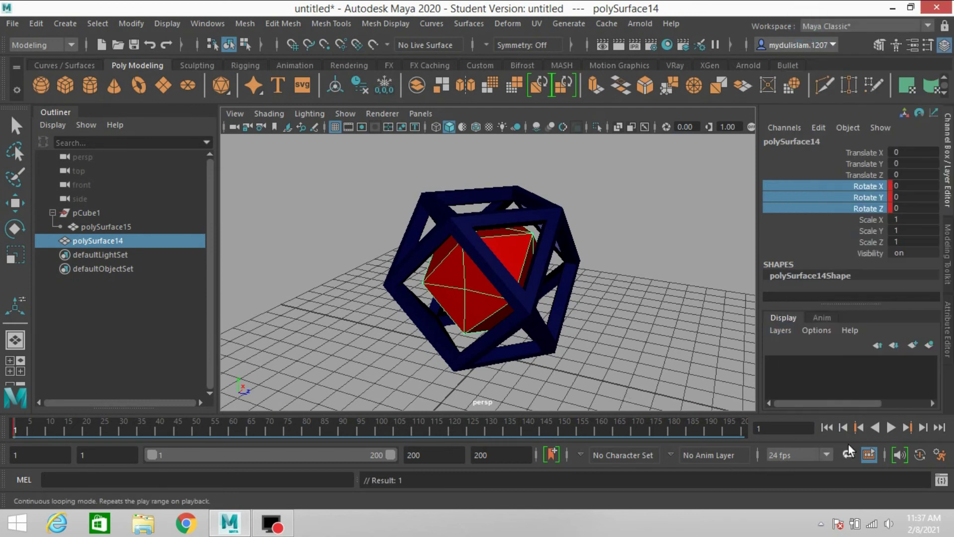
# Step: At frame 200, set the inner solid's X, Y and Z rotation to -360 and key all three channels
pyautogui.click(938, 427)
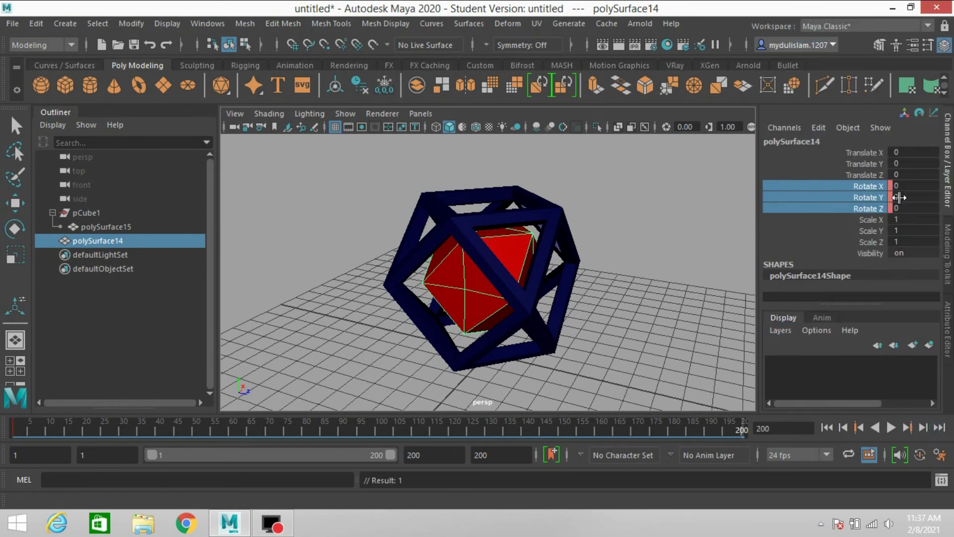
pyautogui.moveTo(899, 185); pyautogui.dragTo(899, 207)
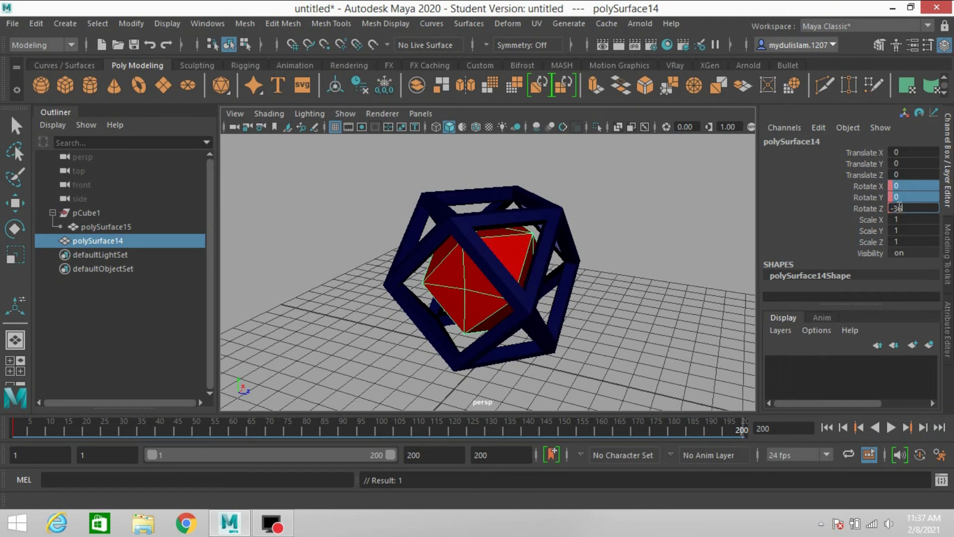
pyautogui.write('-360')
pyautogui.press('Return')
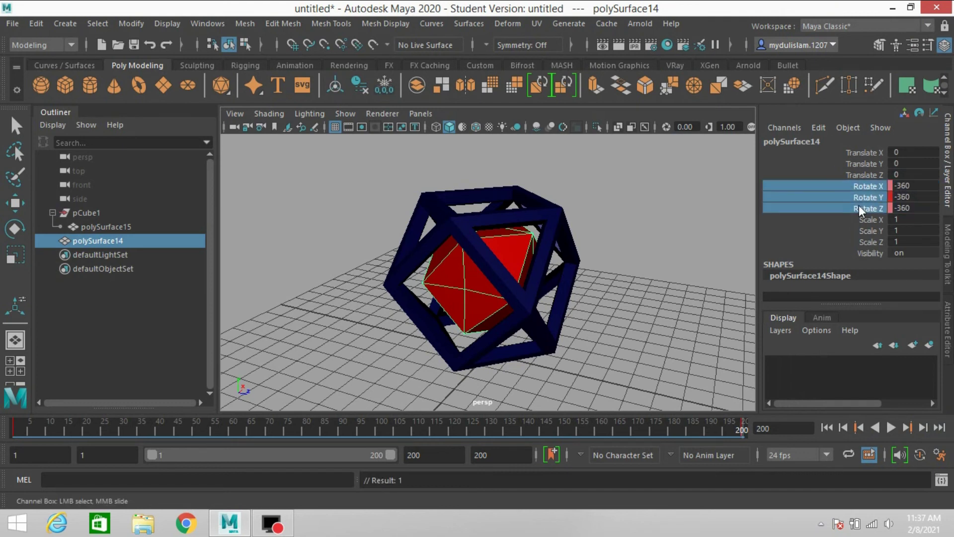
pyautogui.rightClick(858, 205)
pyautogui.click(818, 31)
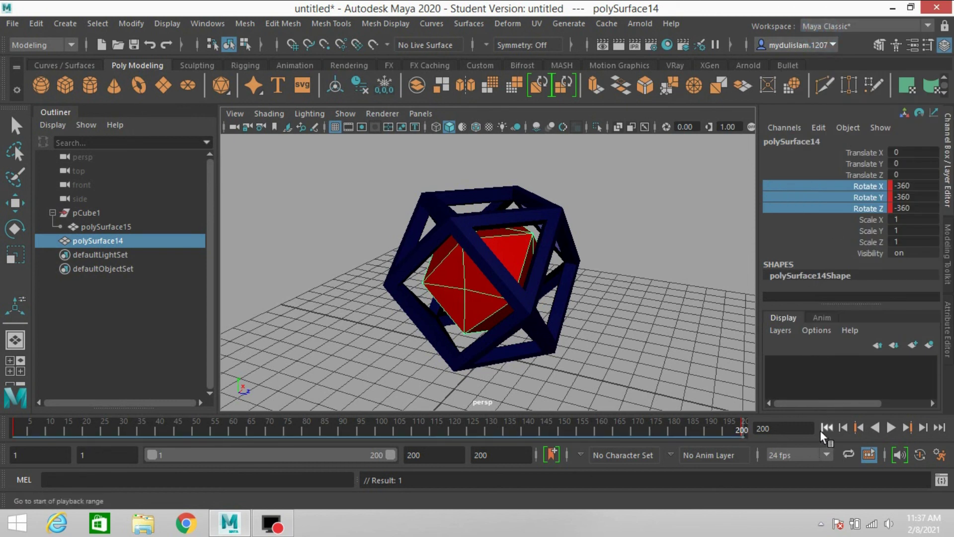
# Step: Play the rotation animation from frame 1
pyautogui.click(825, 428)
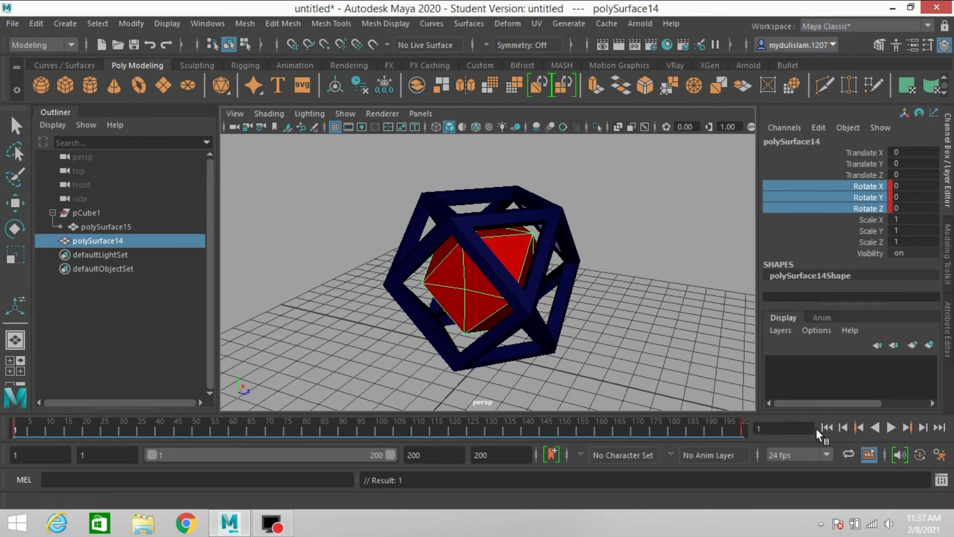
pyautogui.click(892, 428)
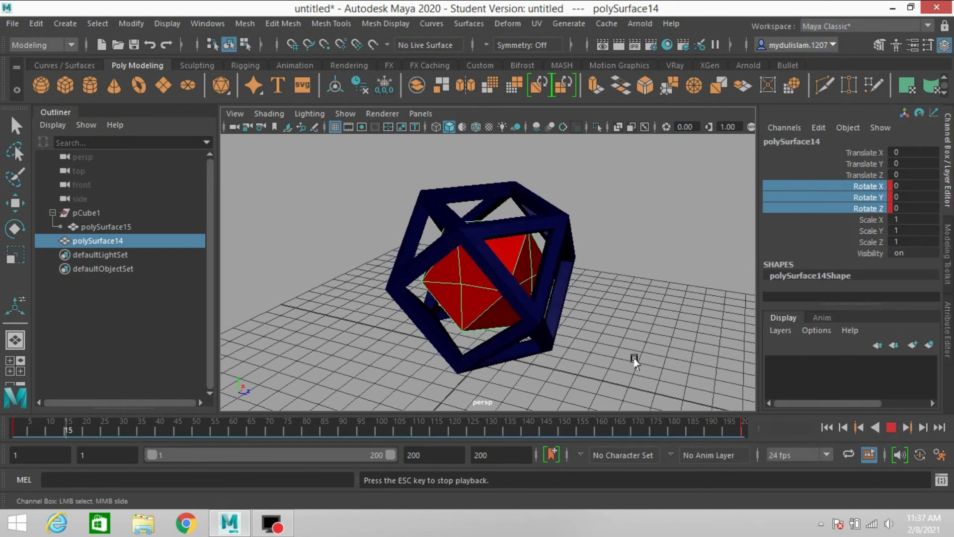